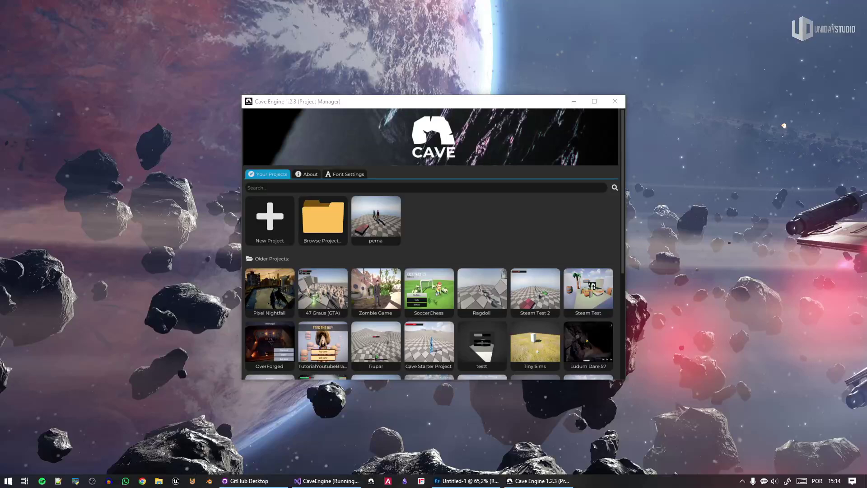
click(458, 245)
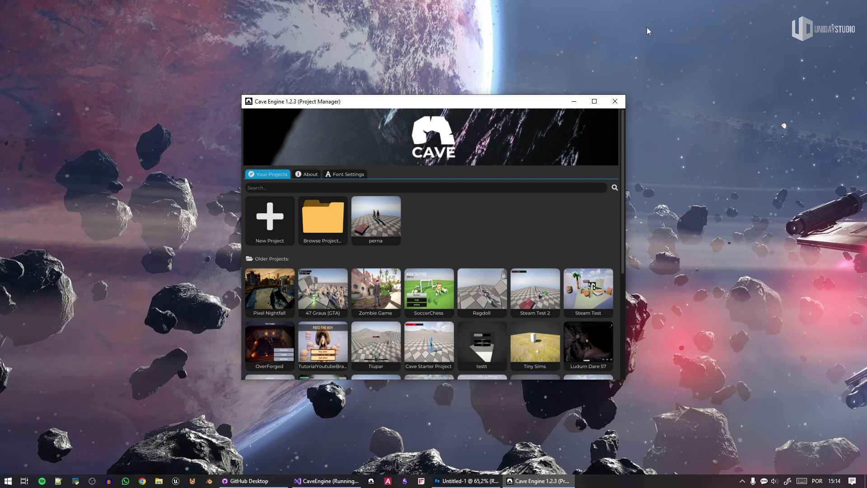
drag(458, 101, 465, 102)
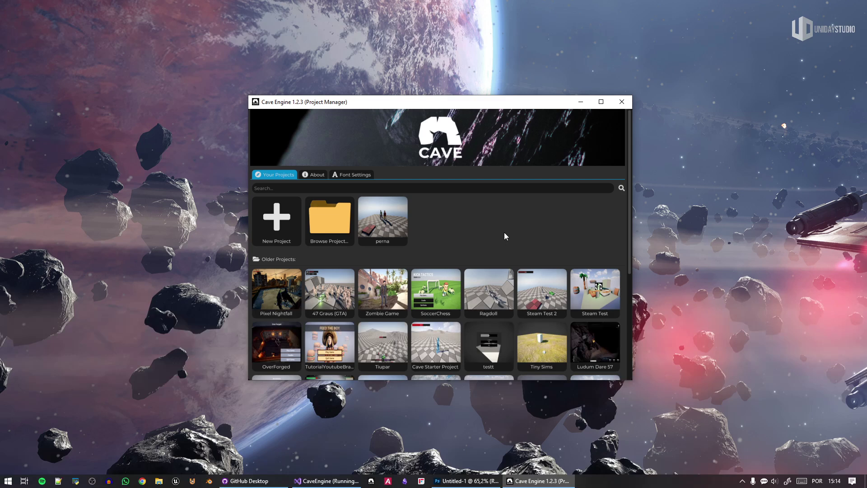
drag(484, 106, 477, 102)
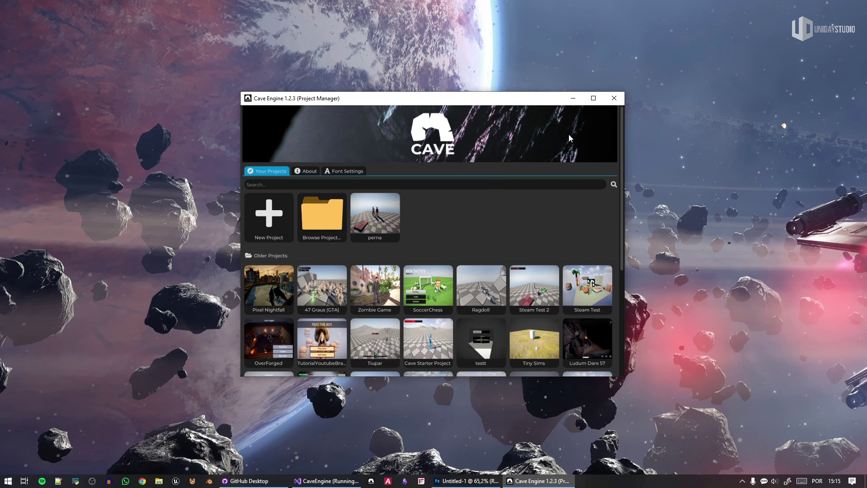
drag(399, 100, 403, 102)
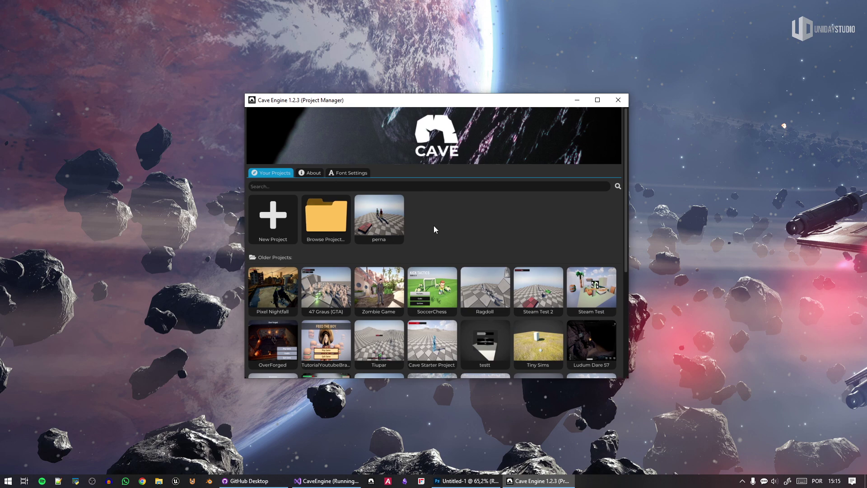
scroll(478, 306, down, 2)
scroll(515, 255, up, 2)
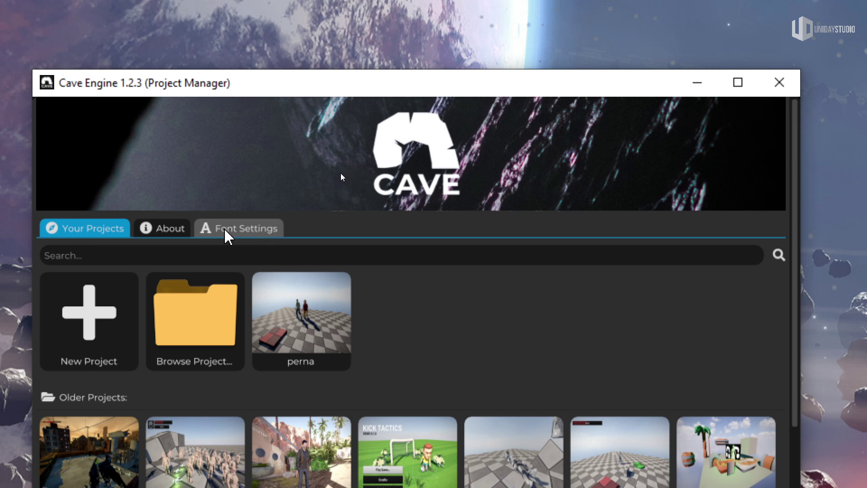
Review the font settings and the Show Tutorials option in the editor settings, dismissing the interface scale tutorial.
click(251, 232)
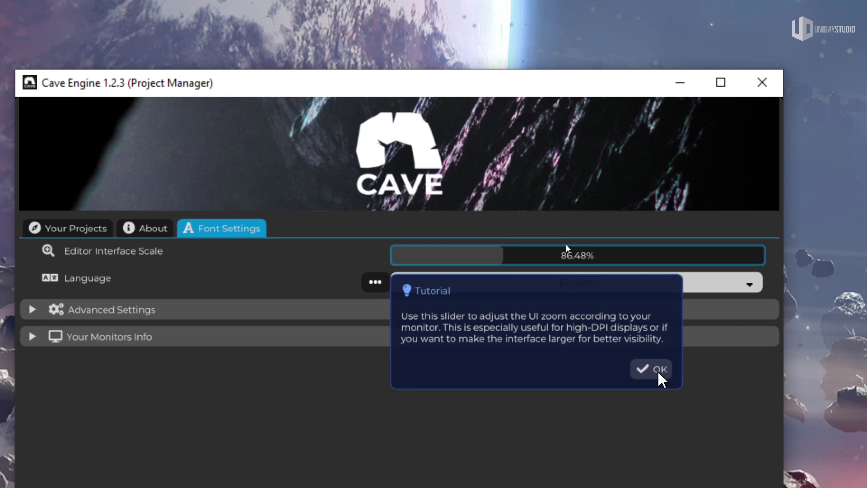
click(658, 373)
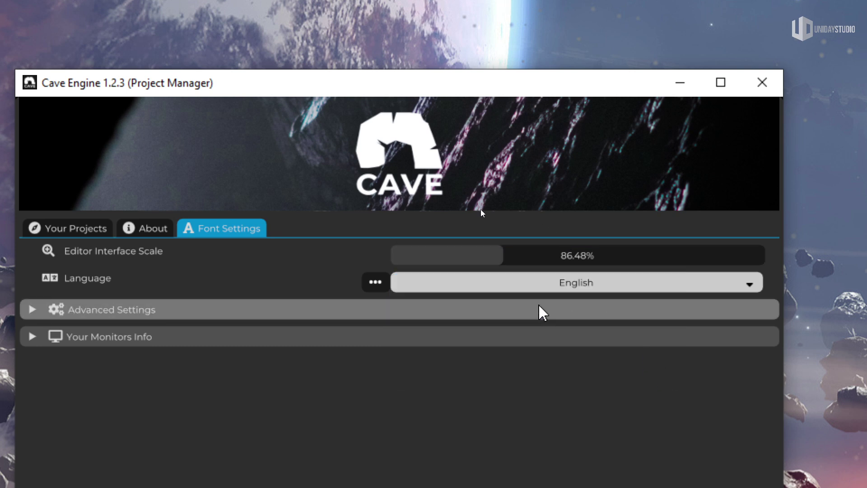
click(146, 229)
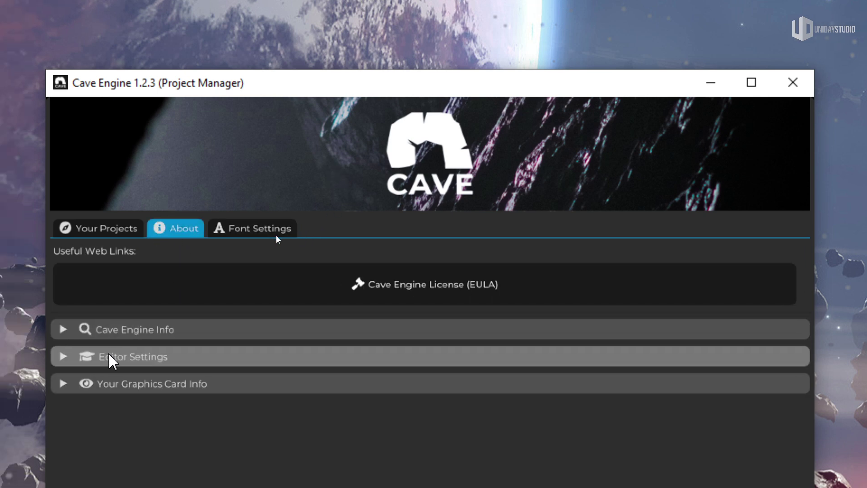
click(113, 357)
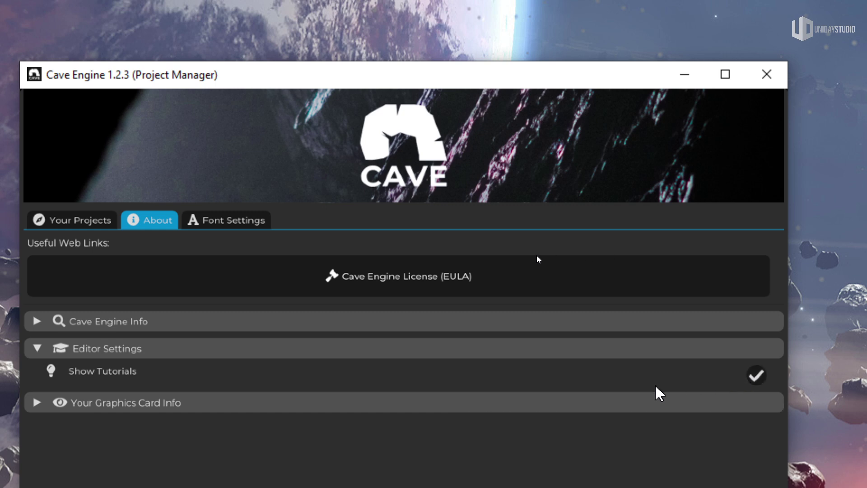
click(183, 356)
click(232, 221)
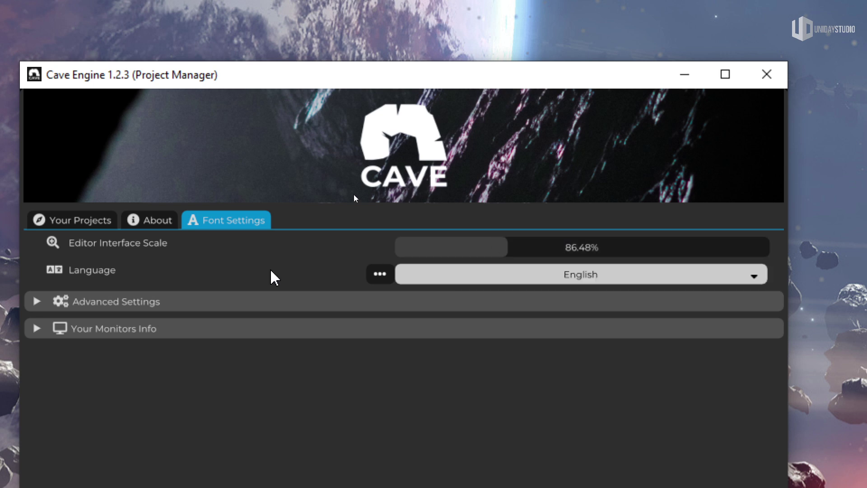
Start creating a new project from the project list and dismiss the tutorials about the project directory and game mode.
click(92, 220)
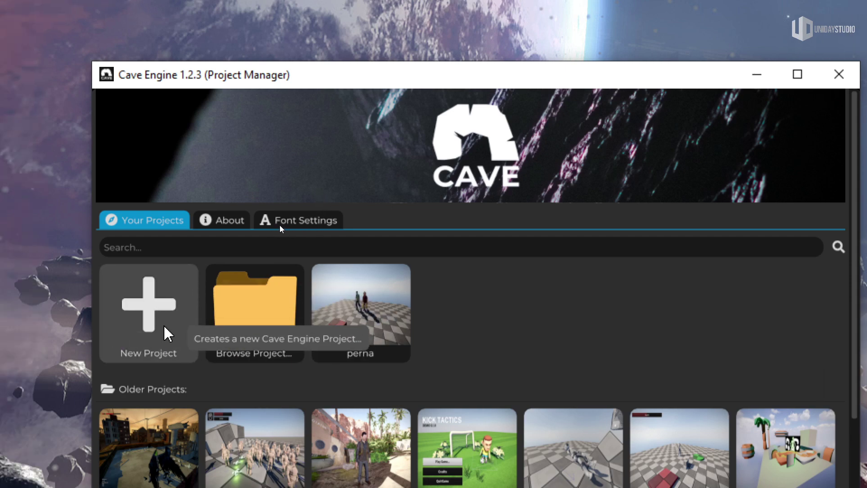
click(167, 334)
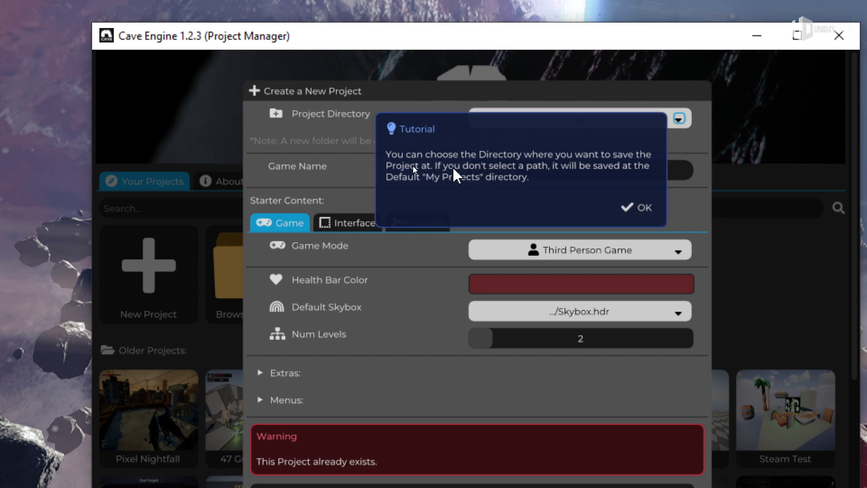
click(642, 207)
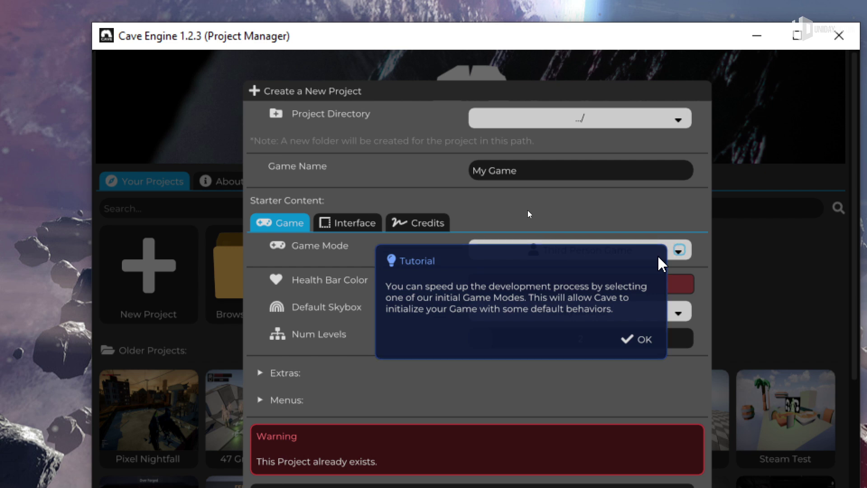
click(629, 340)
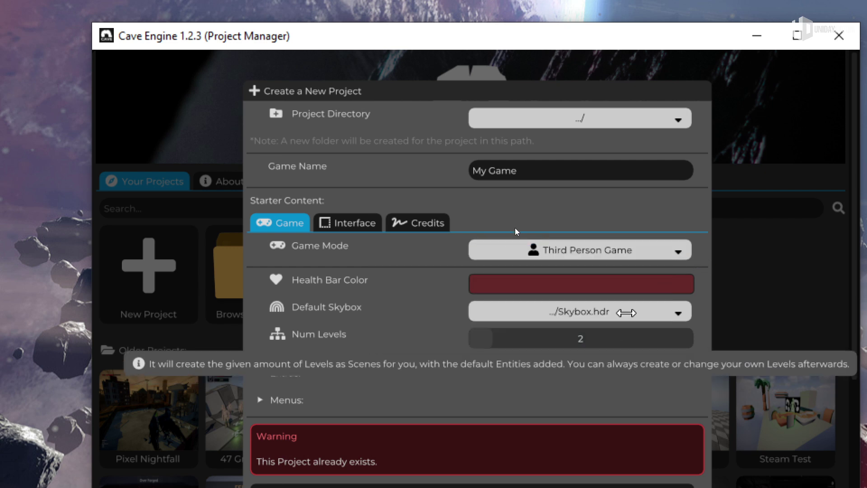
Try the First Person, Top Down and Empty game modes for the new project, ending on Third Person Game.
click(630, 249)
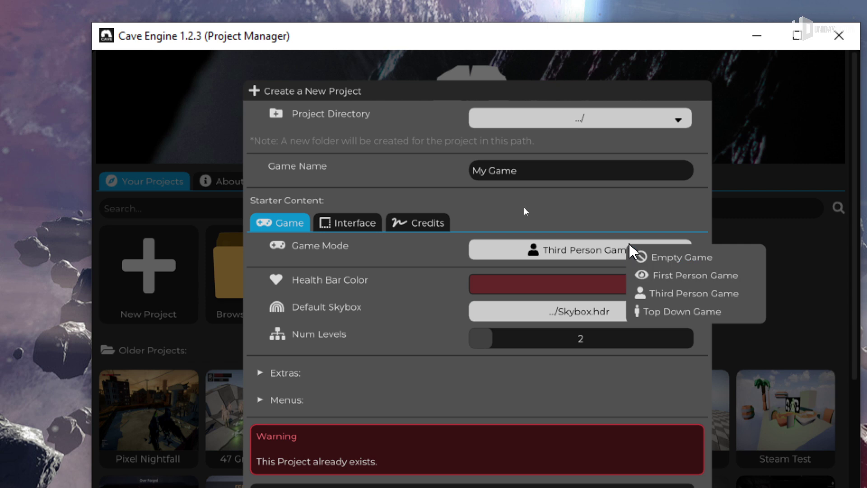
click(691, 277)
click(644, 255)
click(683, 304)
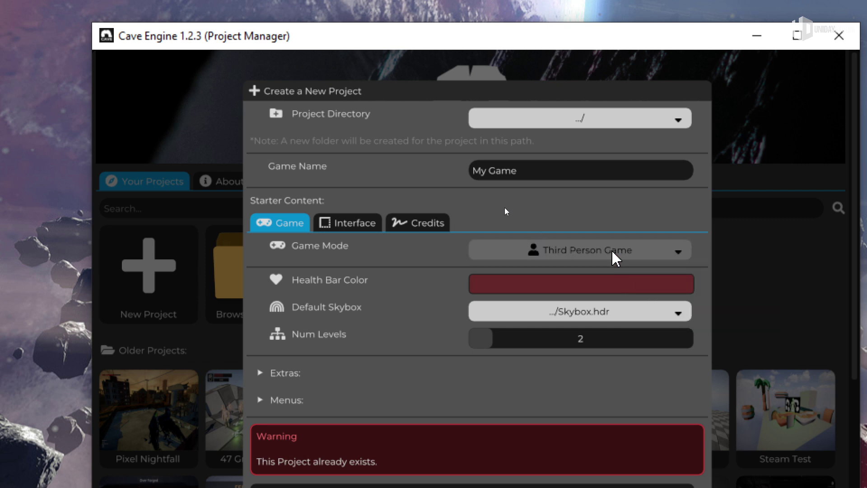
click(614, 252)
click(660, 316)
click(644, 253)
click(652, 257)
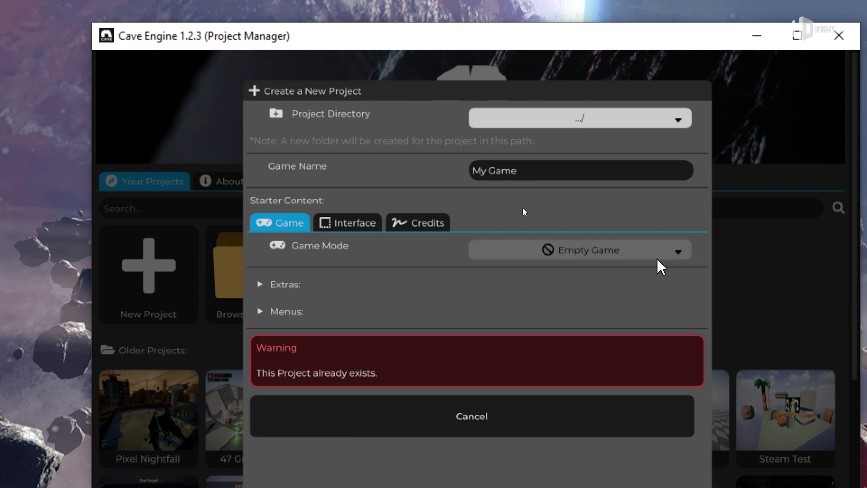
click(644, 252)
click(670, 293)
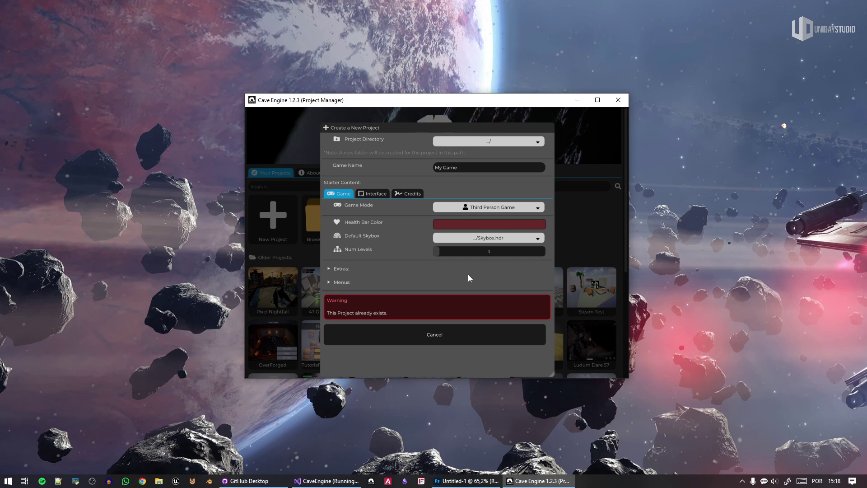
Cancel the new project and open the existing "perna" project in the editor.
click(454, 333)
click(403, 218)
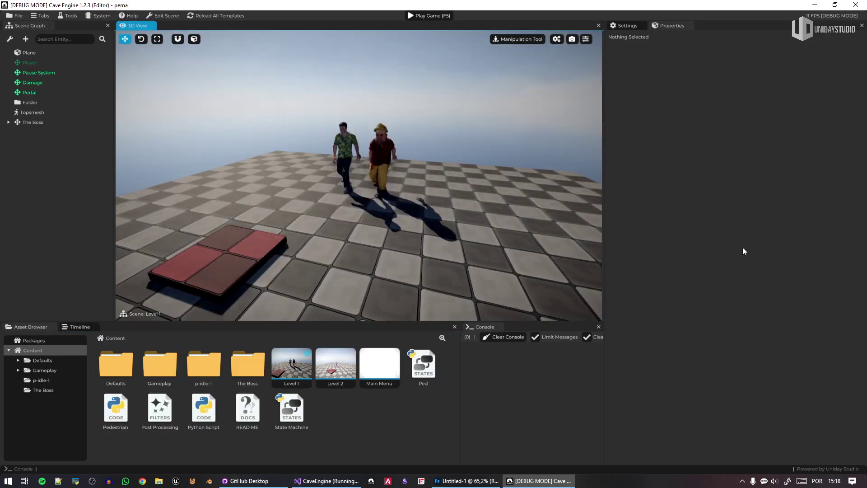
Examine the scene's frame performance in the Profiler, including the Bars View of the CPU profile, and close the Profiler.
right_drag(592, 270, 483, 254)
key(w)
key(w)
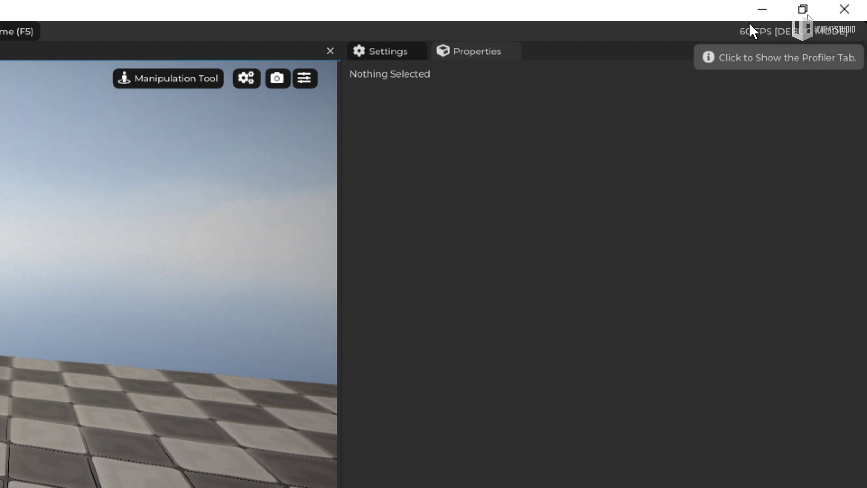
click(769, 38)
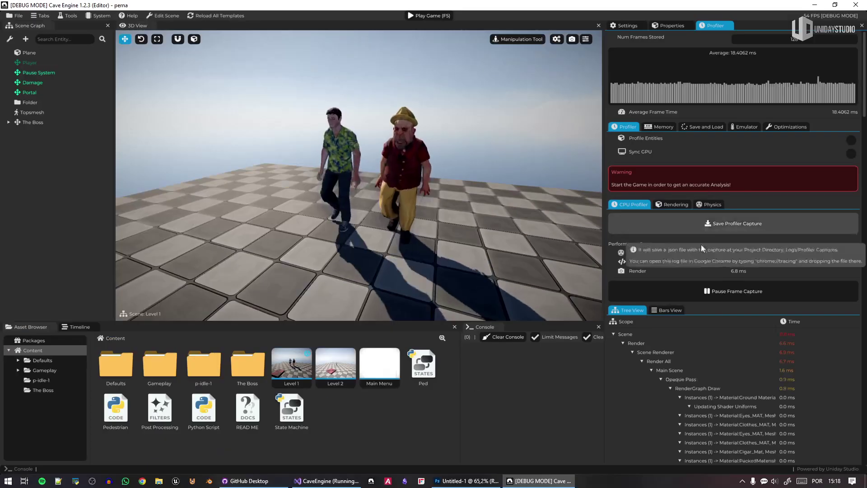
click(673, 311)
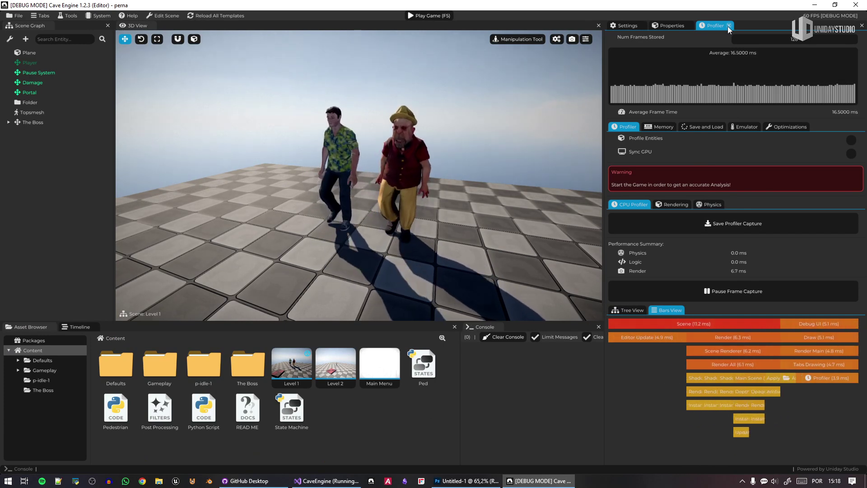
click(728, 26)
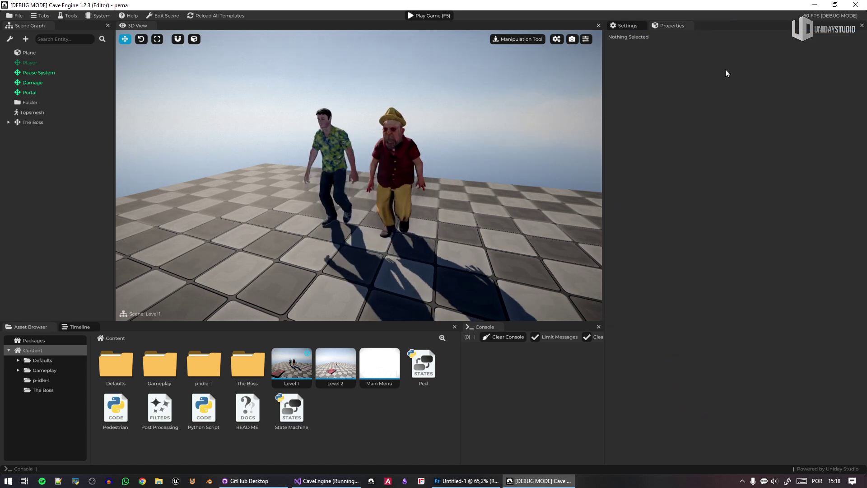
Select the ground plane and inspect the descriptions and settings of its Transform and Mesh components.
click(445, 198)
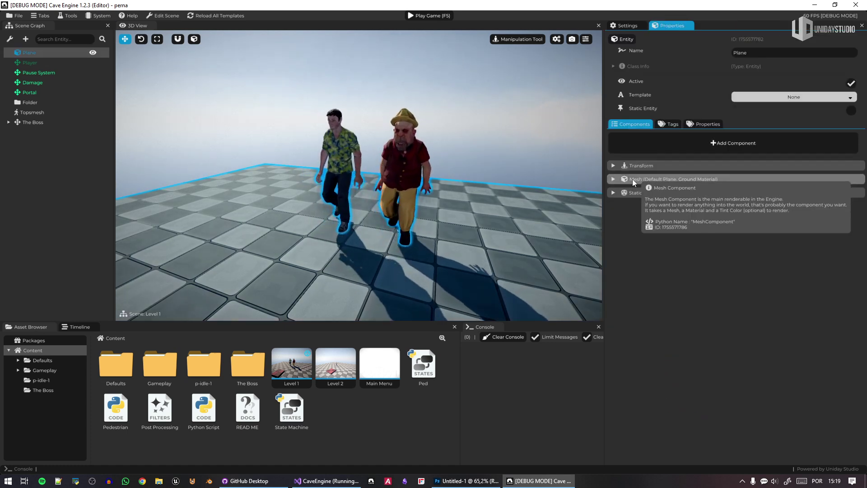
click(632, 165)
mouse_move(638, 166)
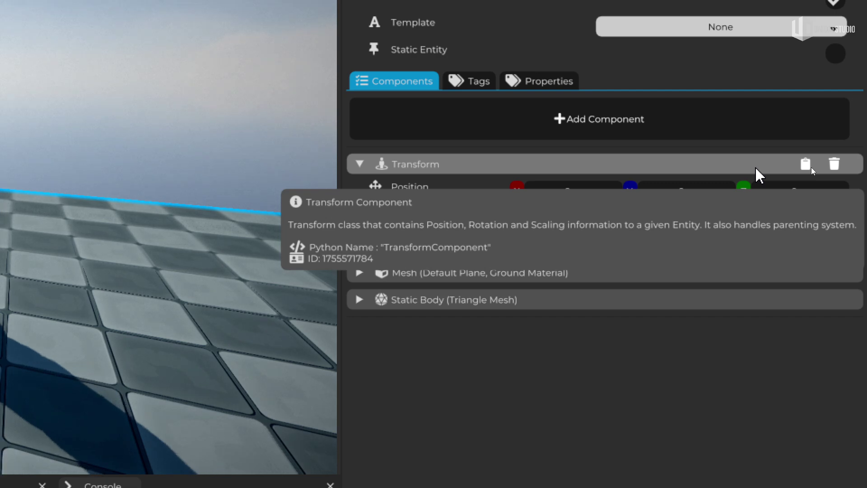
drag(371, 235, 683, 231)
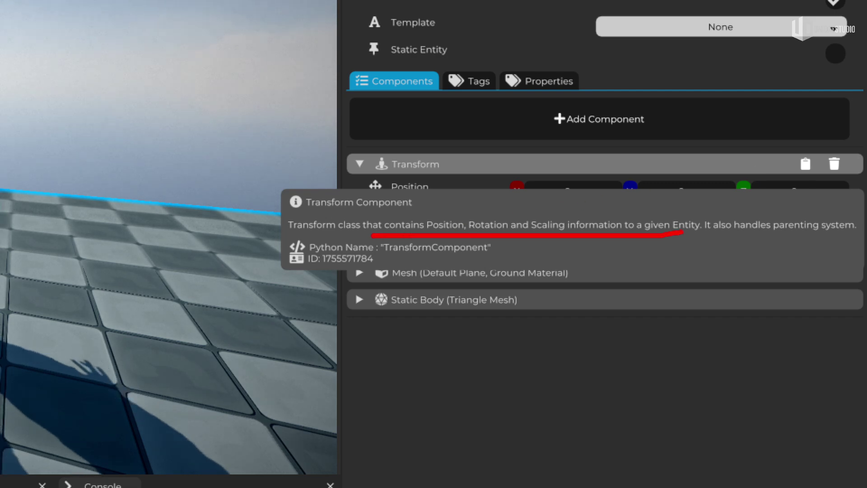
drag(824, 247, 836, 246)
key(Escape)
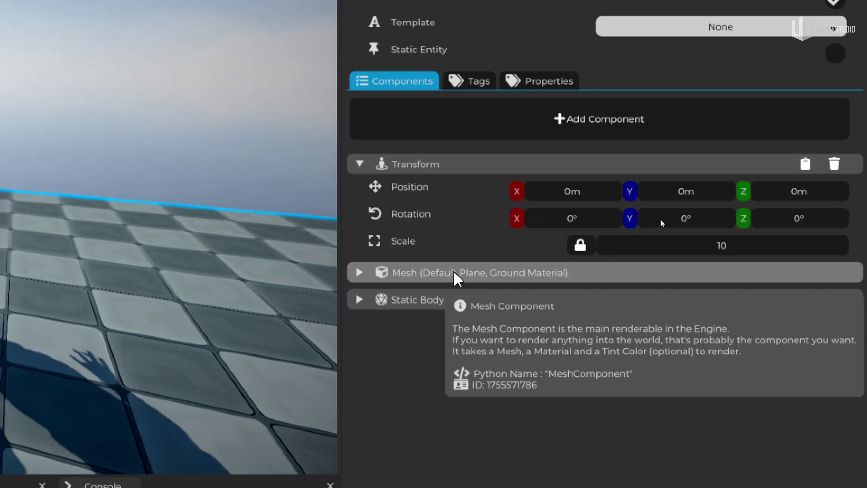
mouse_move(461, 297)
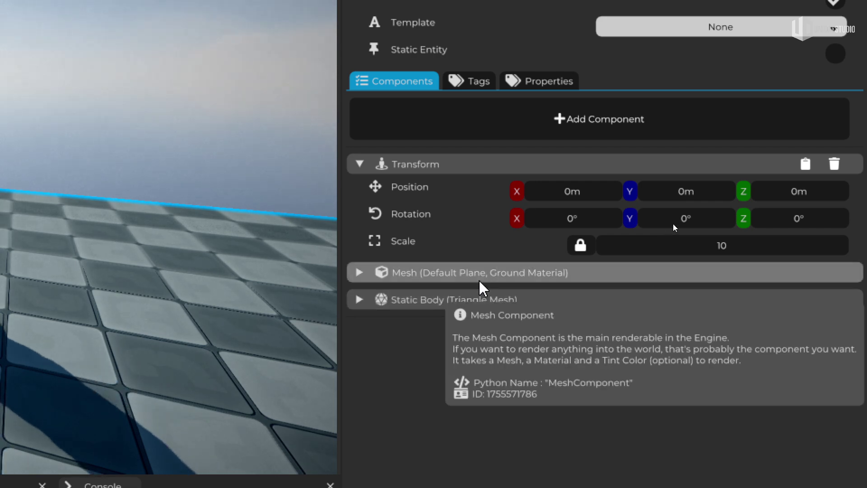
click(490, 276)
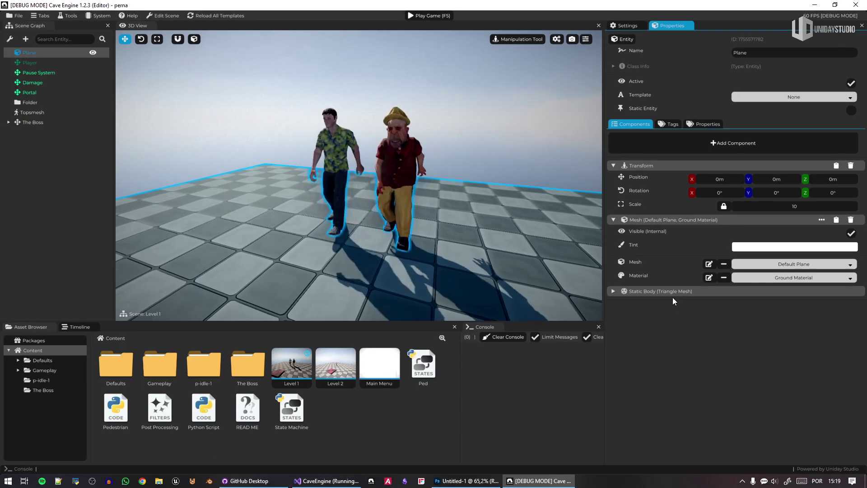
Deselect the plane and examine the two animated characters in the Level 1 scene from different distances.
click(426, 76)
right_drag(426, 75, 415, 94)
key(s)
key(w)
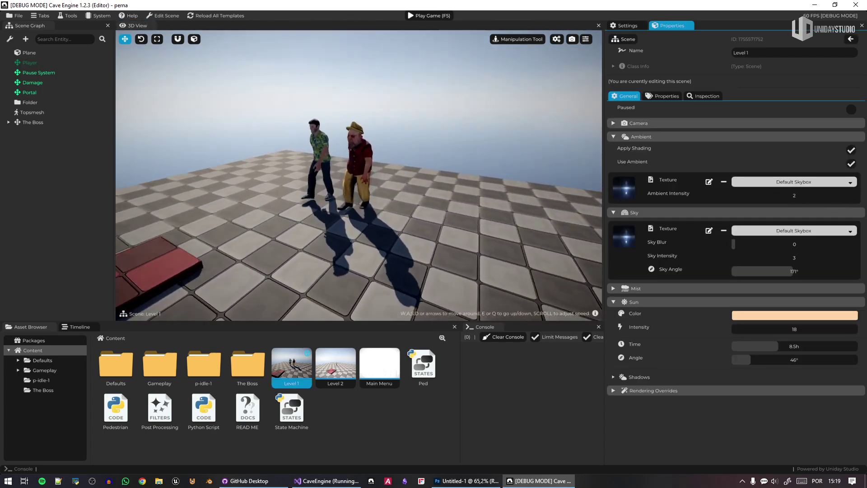
right_drag(501, 153, 495, 153)
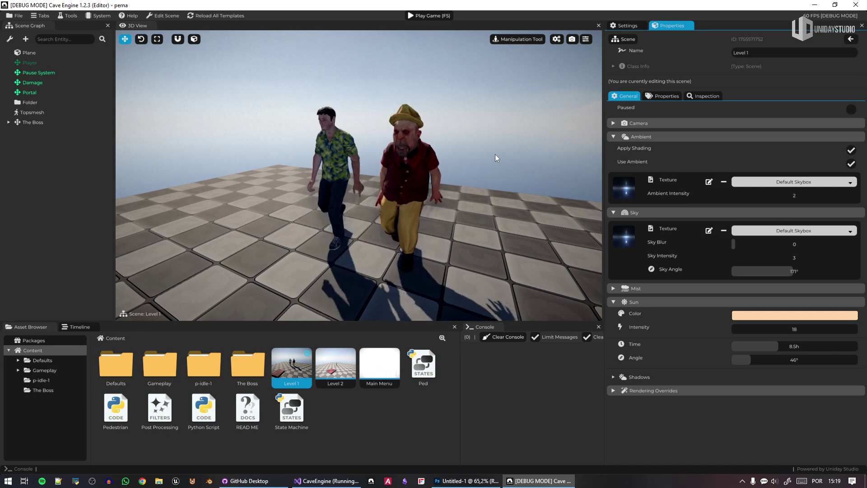
right_drag(494, 154, 495, 154)
key(s)
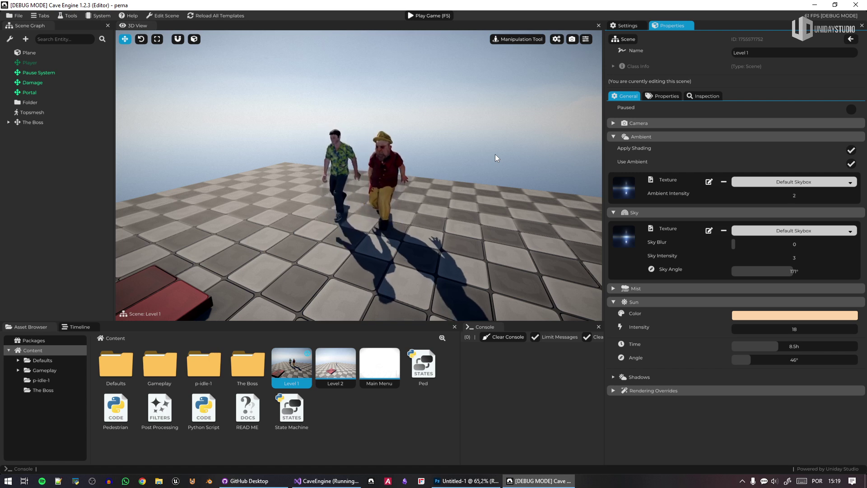
right_drag(494, 153, 501, 131)
key(s)
key(w)
key(w)
key(w)
right_drag(428, 203, 428, 198)
key(w)
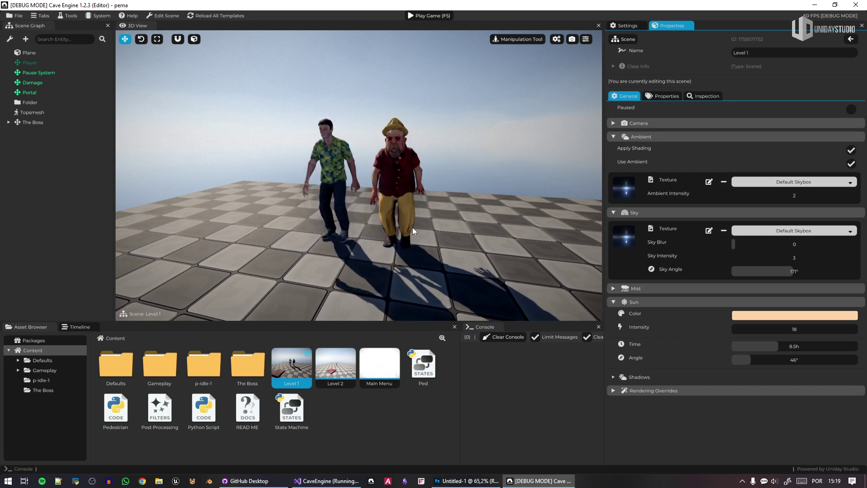
Open the Ped state machine asset and select its Wander state to view its settings.
click(421, 359)
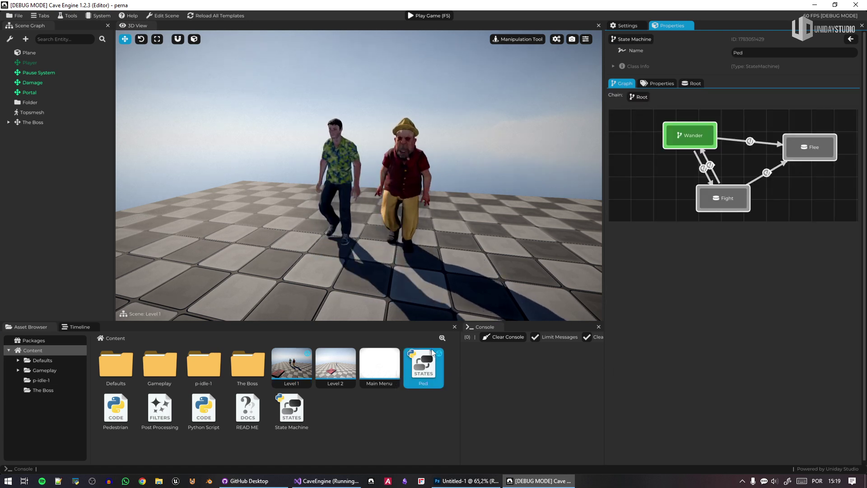
click(686, 136)
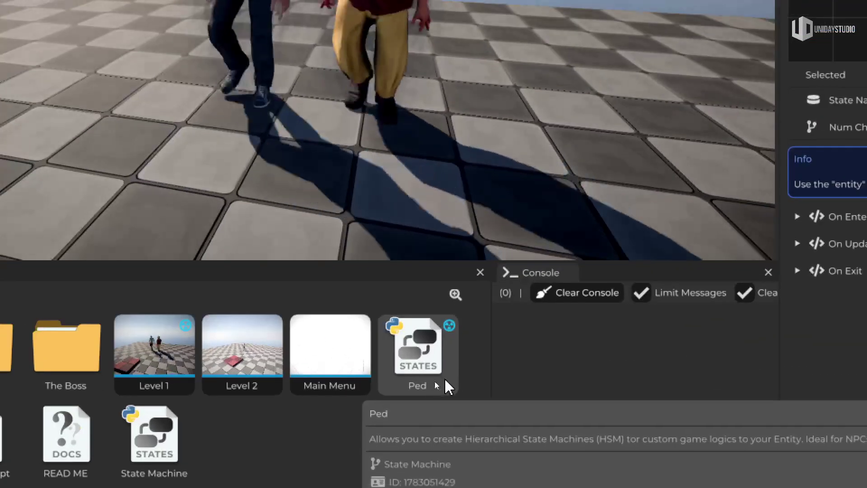
Read the descriptions of the Ped and State Machine assets in the project content and select Ped.
click(436, 384)
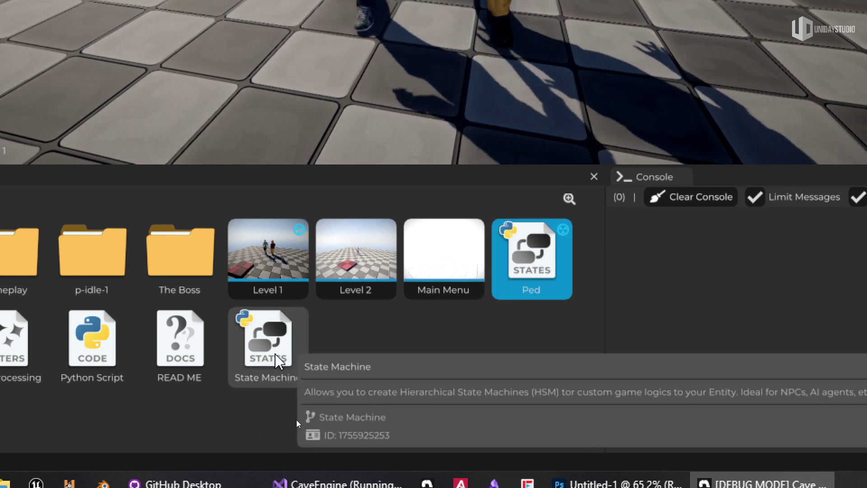
mouse_move(555, 273)
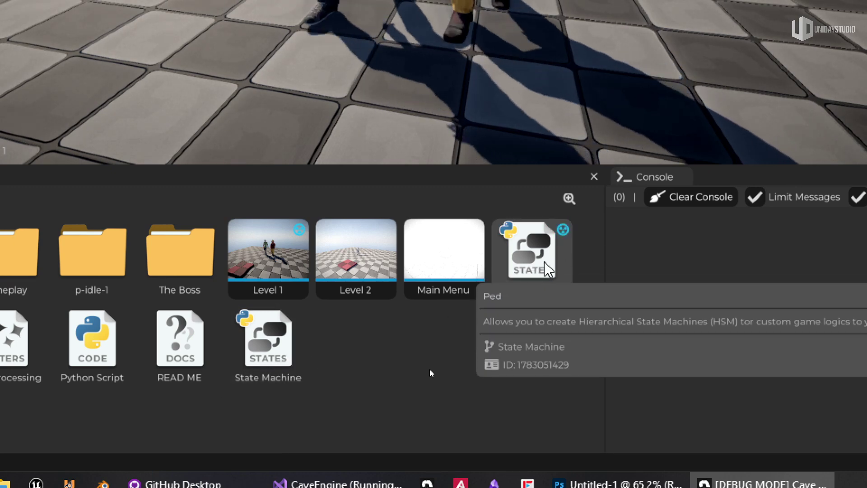
click(553, 278)
mouse_move(253, 339)
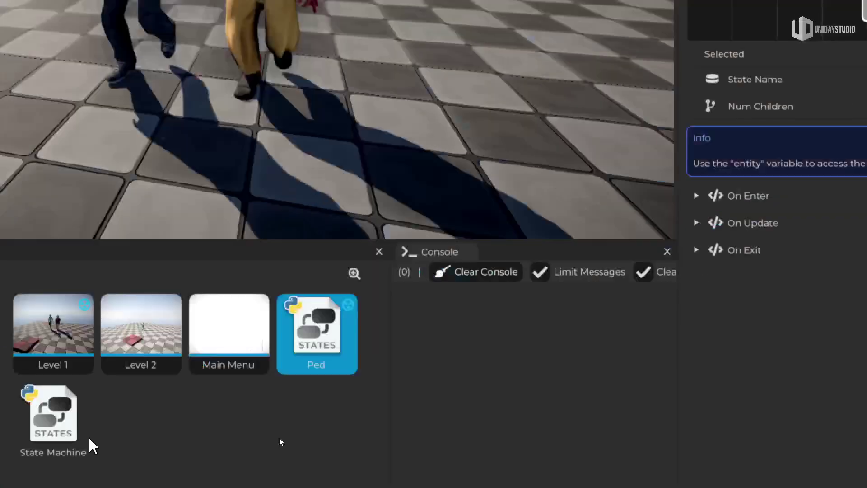
mouse_move(431, 255)
mouse_move(490, 253)
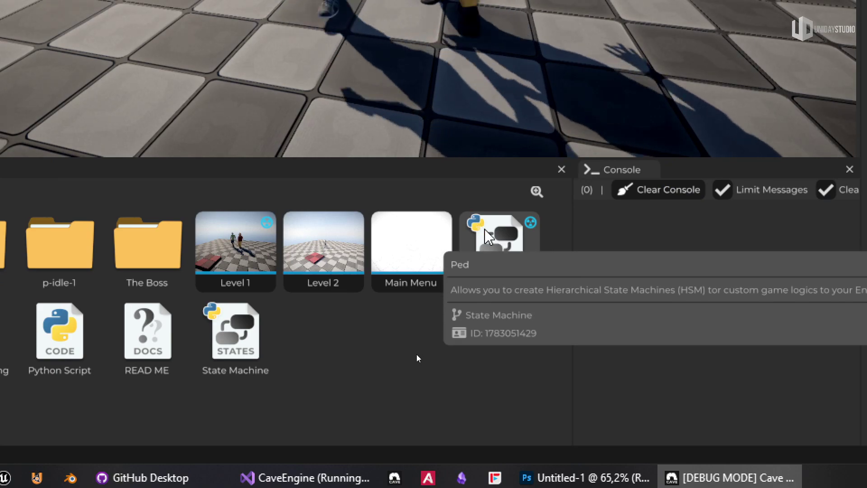
click(526, 261)
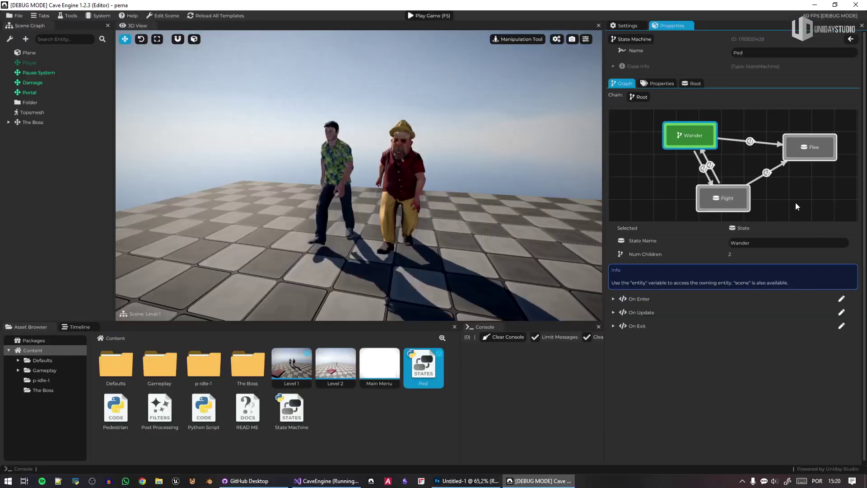
View the Fight state's On Enter script and Wander's nested Idle state, and return to the root graph.
click(736, 198)
click(637, 298)
double_click(691, 141)
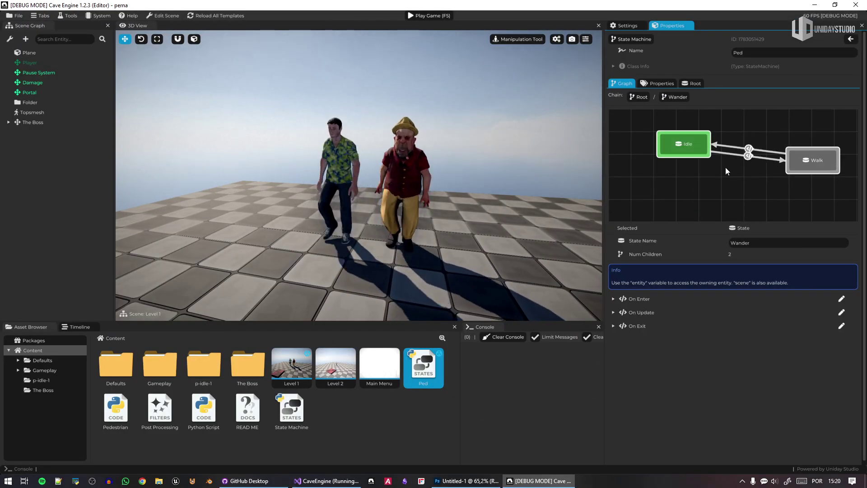
click(685, 142)
click(637, 98)
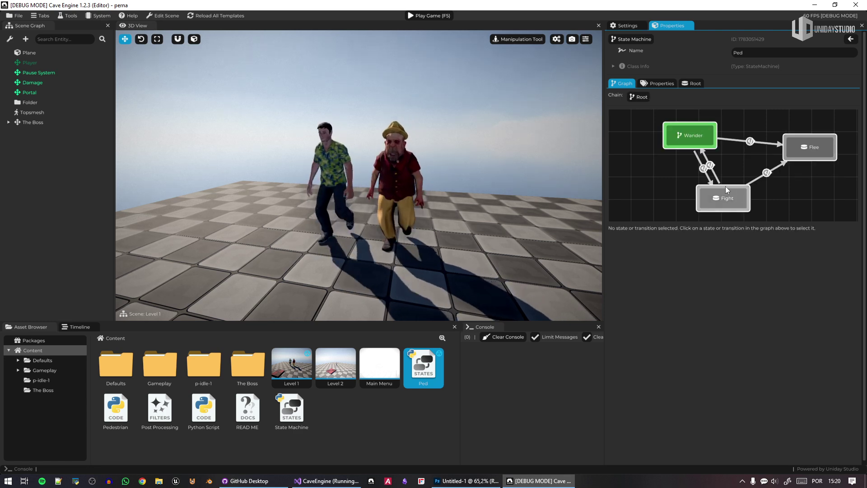
Inspect the Walk-to-Idle transition inside Wander, revisit the root graph's Fight and Wander states, and leave the state machine.
double_click(700, 134)
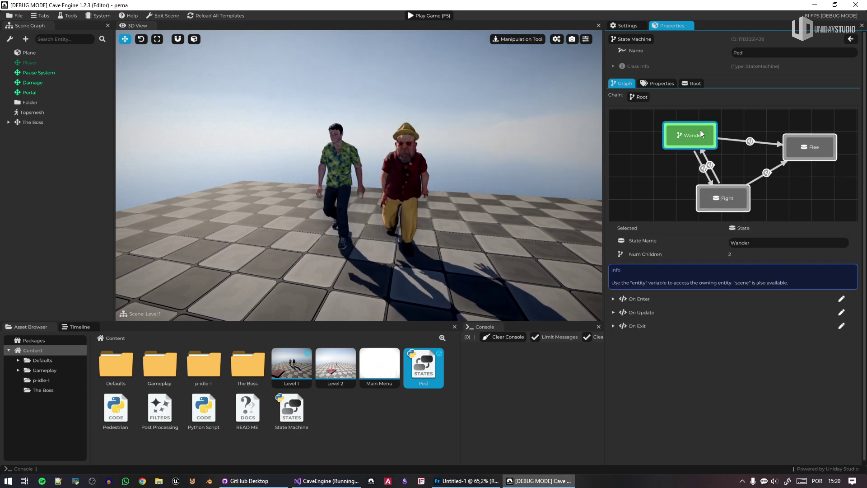
click(812, 169)
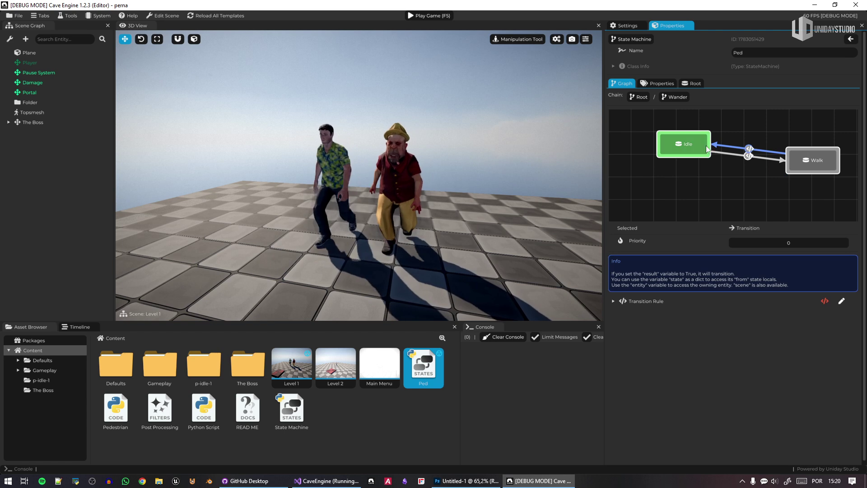
click(638, 97)
click(716, 193)
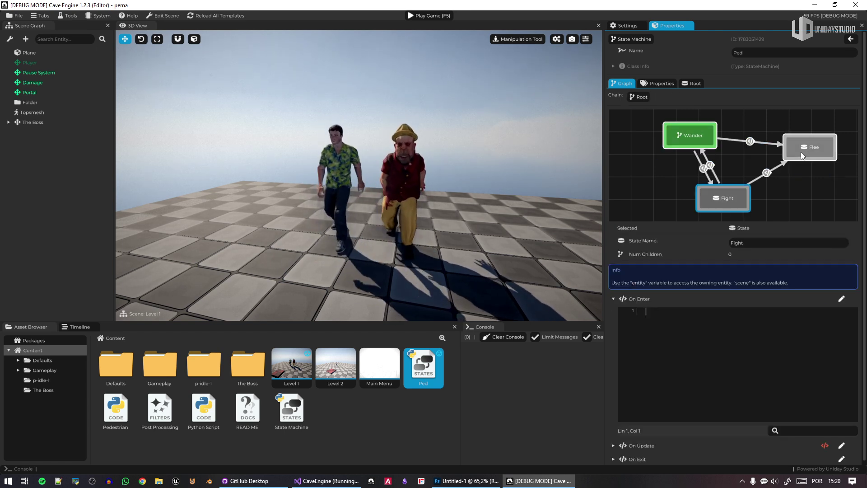
click(673, 132)
click(517, 158)
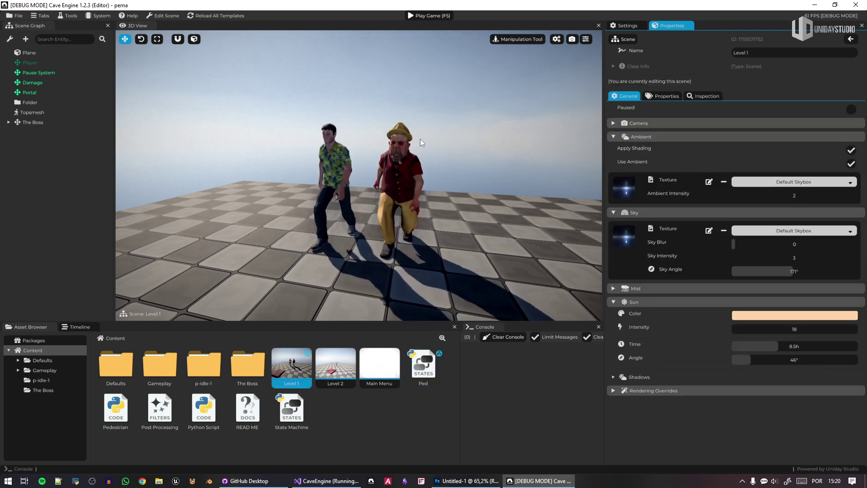
Add a Path entity on the checkered floor between the red platform and the characters.
right_drag(420, 139, 385, 217)
key(s)
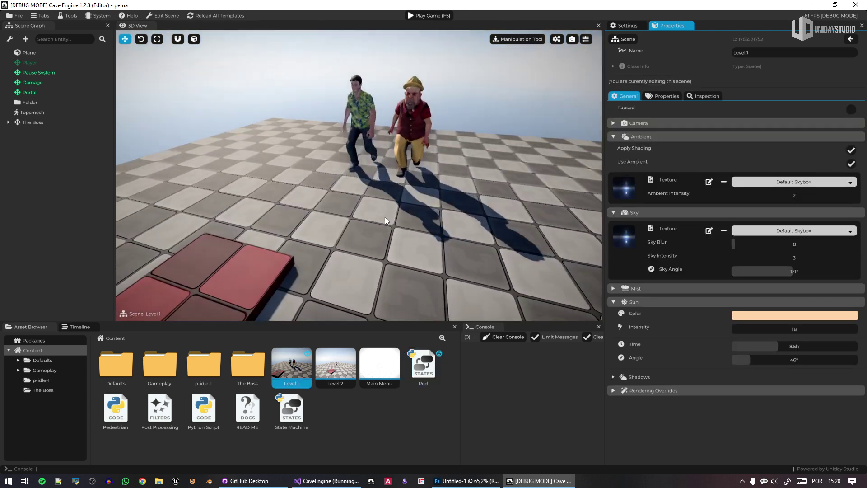
right_click(354, 224)
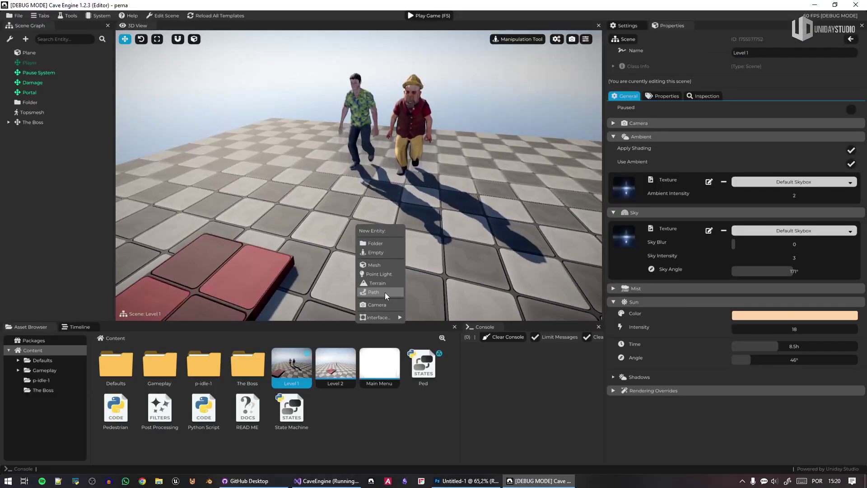
click(385, 292)
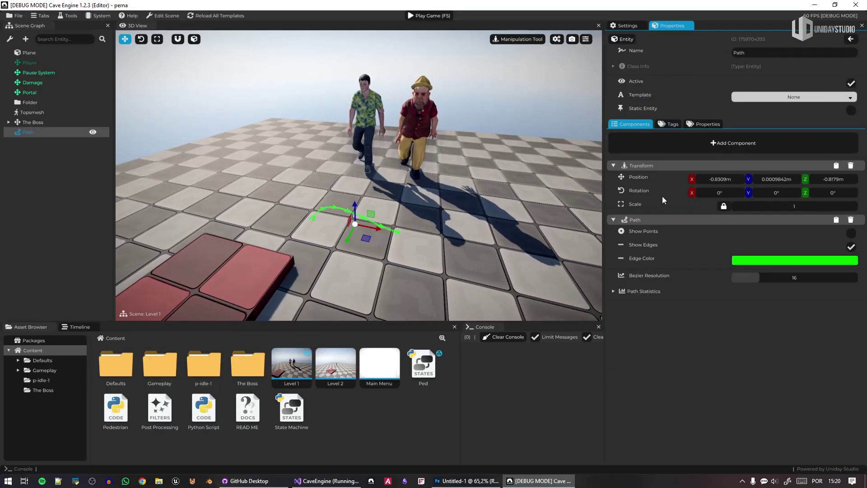
Review the new entity's Path component settings and examine its green curve up close in the scene.
mouse_move(638, 221)
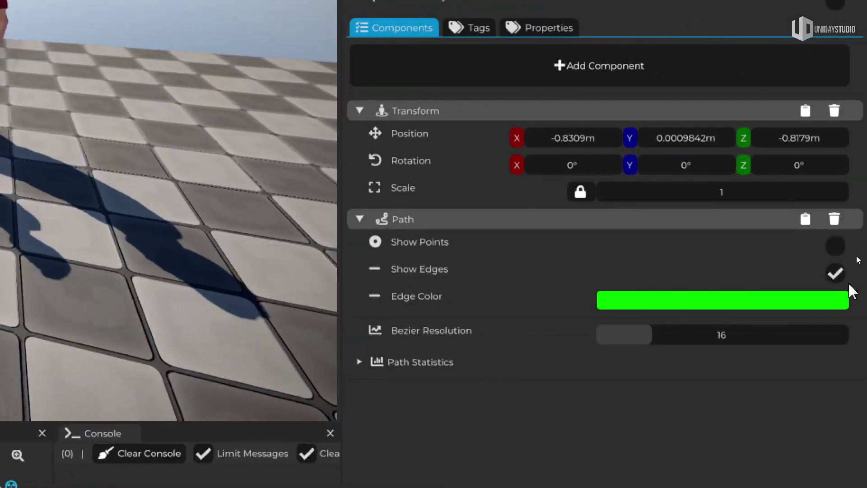
mouse_move(857, 264)
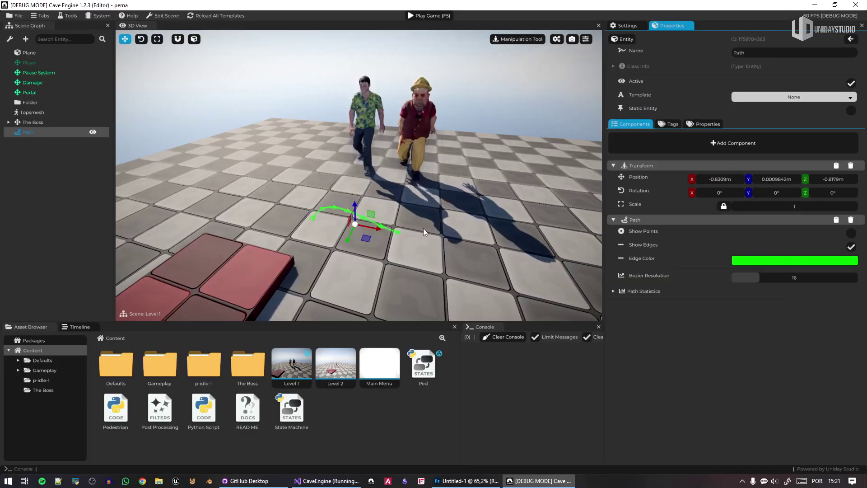
key(w)
right_drag(424, 231, 406, 252)
key(d)
key(a)
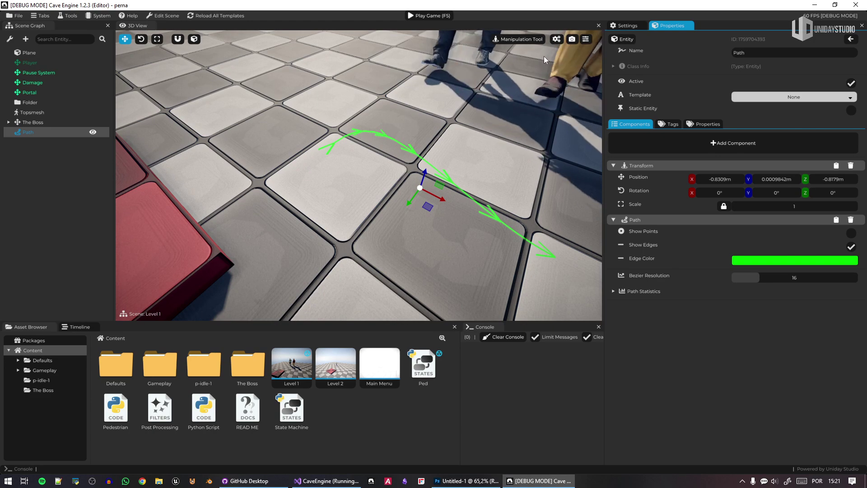
Switch to the Path Tool and move the path's end point outward, past the characters' shadows.
click(527, 39)
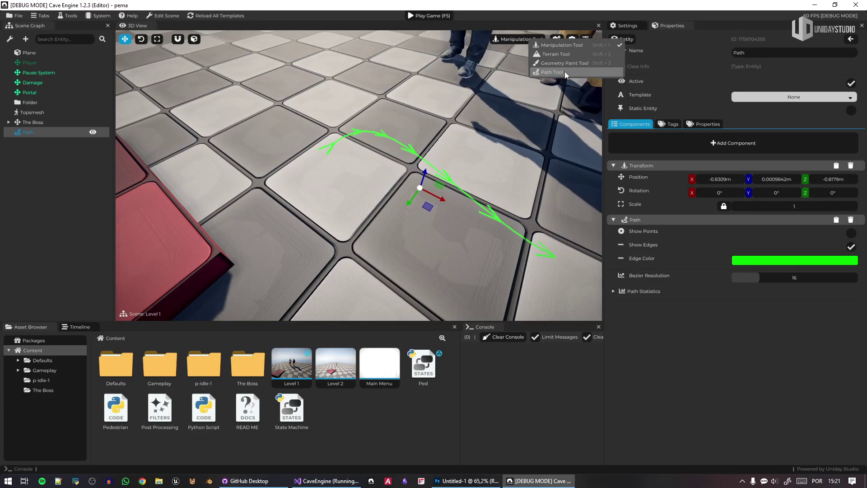
click(564, 71)
right_drag(503, 165, 503, 165)
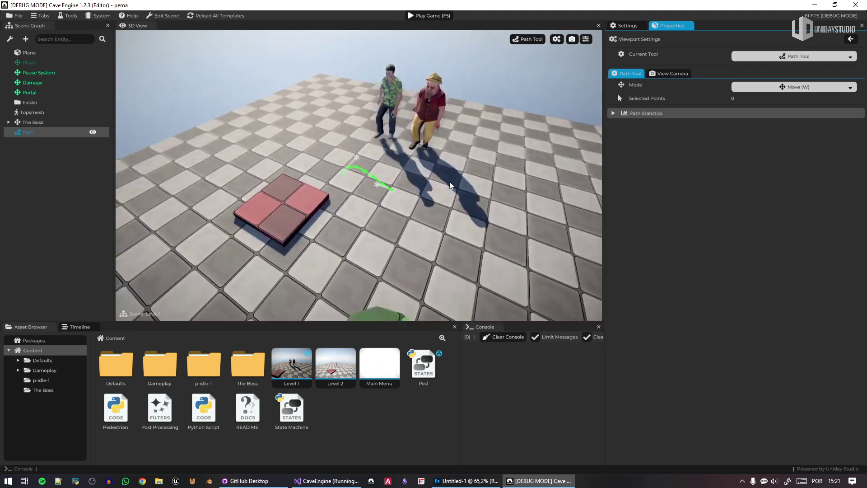
click(394, 191)
drag(405, 211, 483, 244)
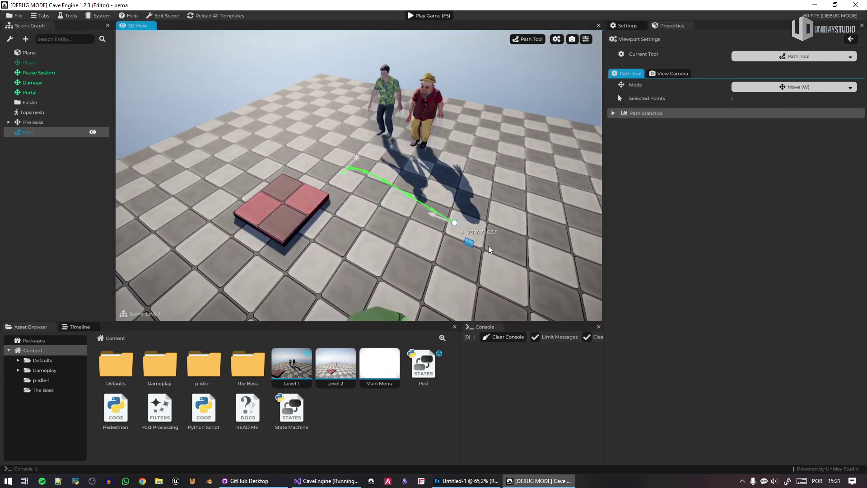
Move the path's start point behind the red platform and pull its handle outward to widen the curve.
click(343, 172)
drag(352, 191, 289, 122)
click(259, 156)
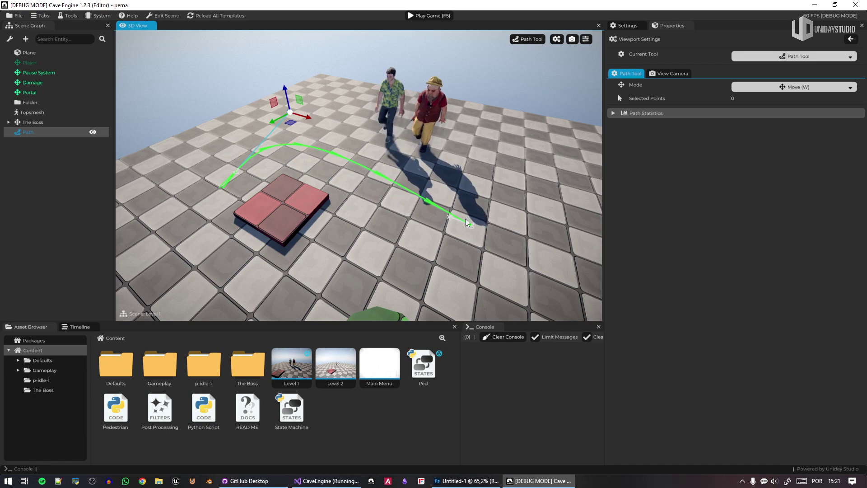
Move the path's end point slightly farther away from the characters.
click(473, 226)
drag(488, 245, 509, 264)
right_drag(509, 265, 489, 231)
key(q)
key(d)
key(s)
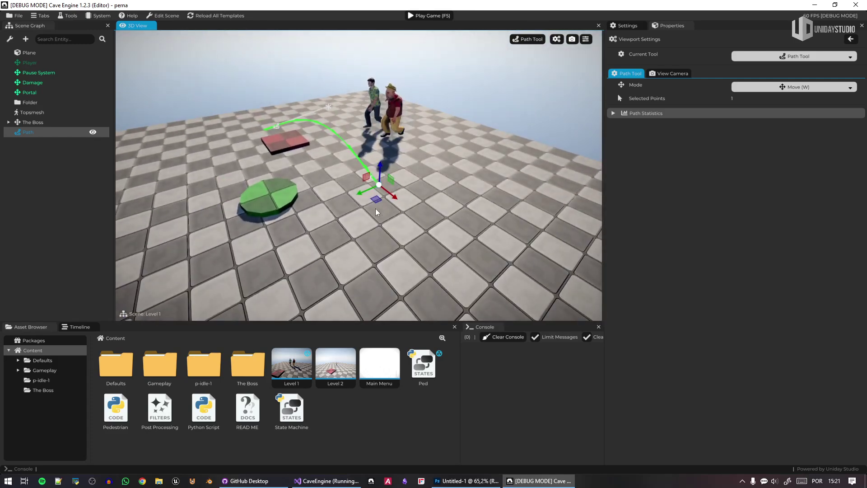
Extend the path's end farther across the floor, and shift its start and end points together behind the red platform.
ctrl+click(421, 192)
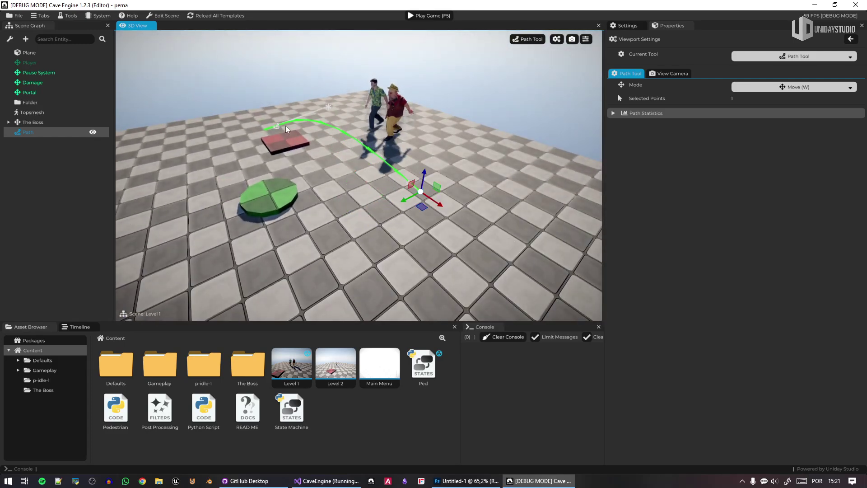
shift+click(277, 126)
drag(323, 165, 267, 152)
Extend the path from its end point with four new points that run around the green disc.
click(366, 170)
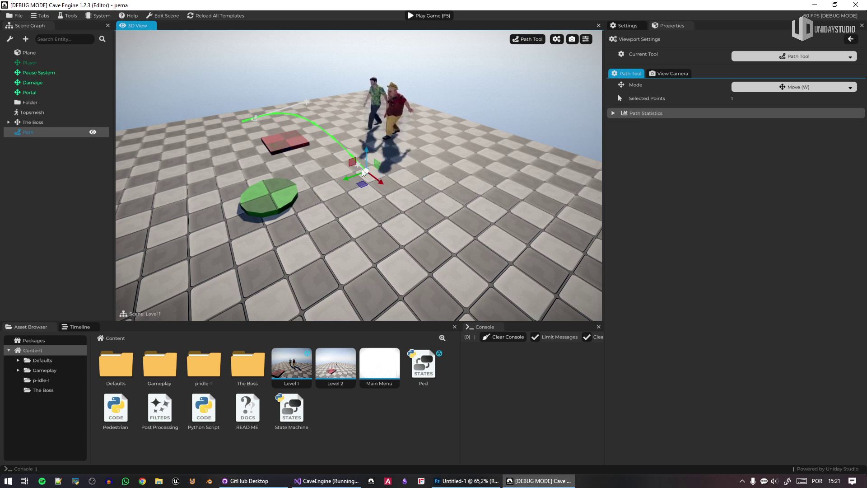
right_drag(397, 207, 478, 206)
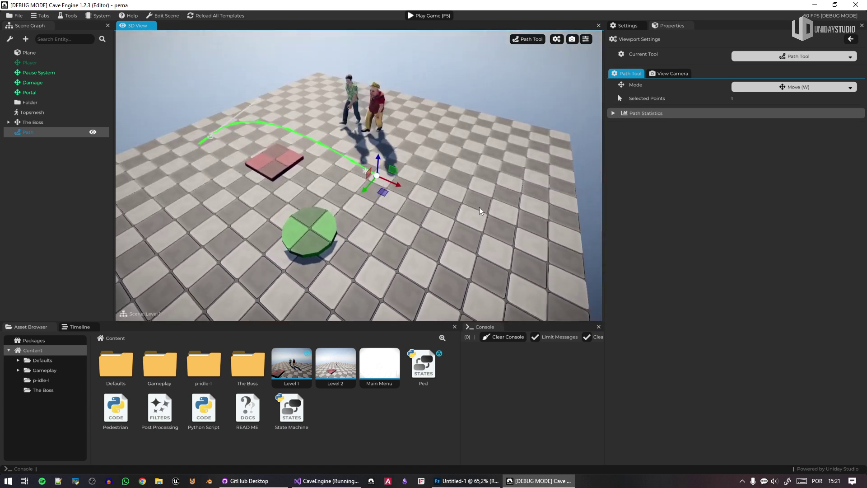
ctrl+click(478, 174)
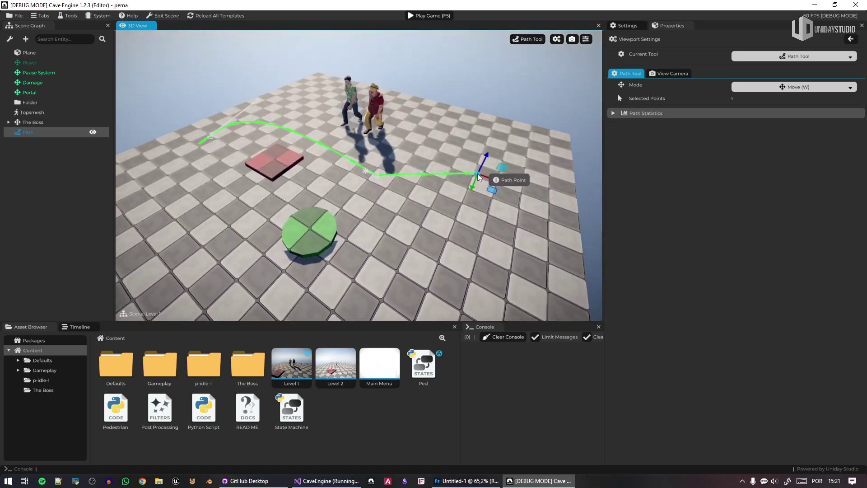
ctrl+click(507, 260)
ctrl+click(379, 289)
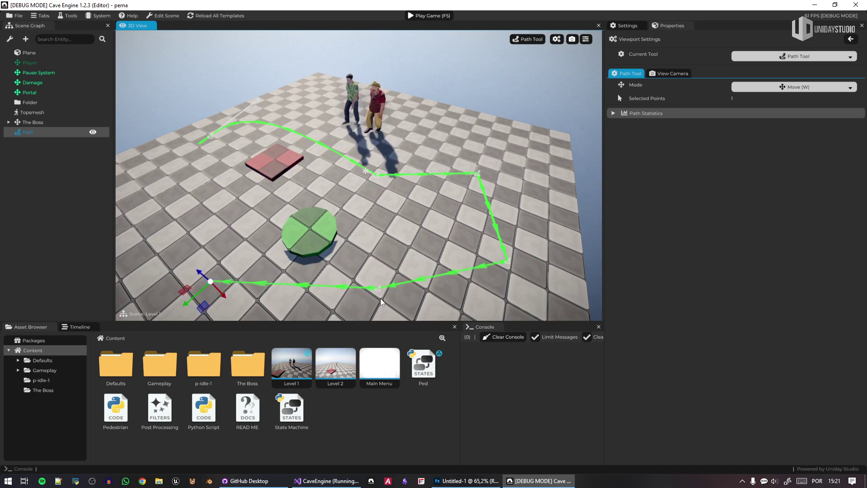
Adjust the handles of the path's two points nearest the view to round the bend beyond the green disc.
click(379, 289)
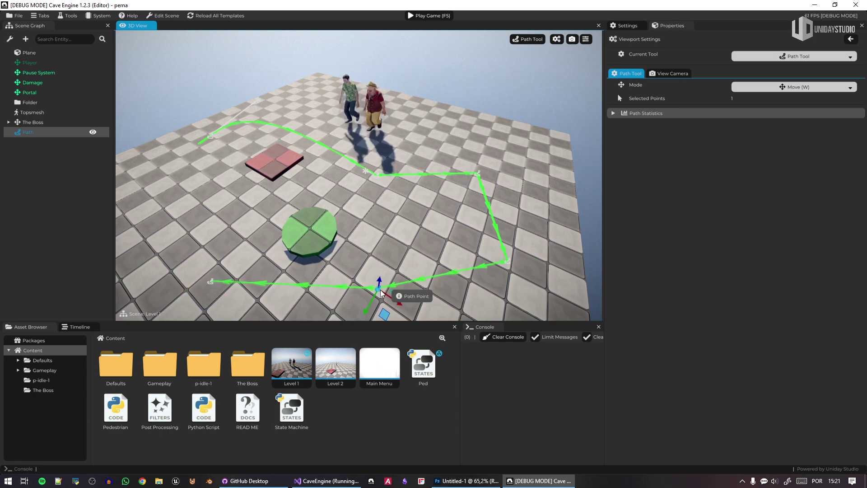
click(420, 279)
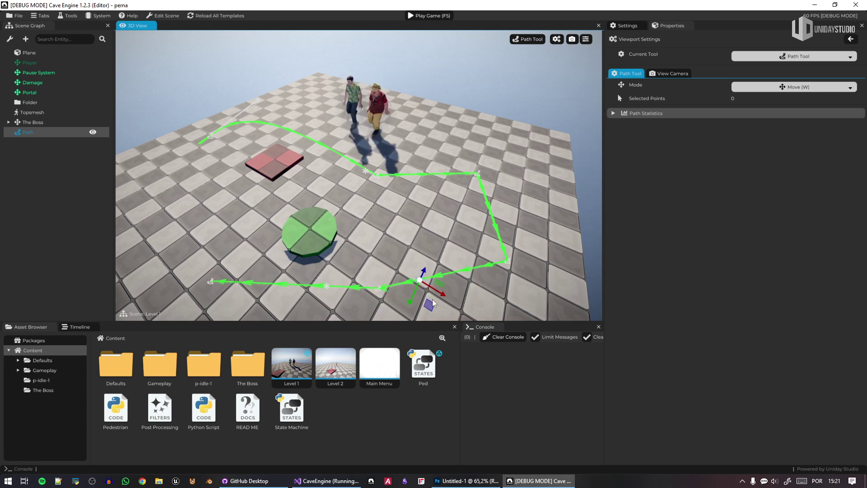
click(507, 261)
click(470, 268)
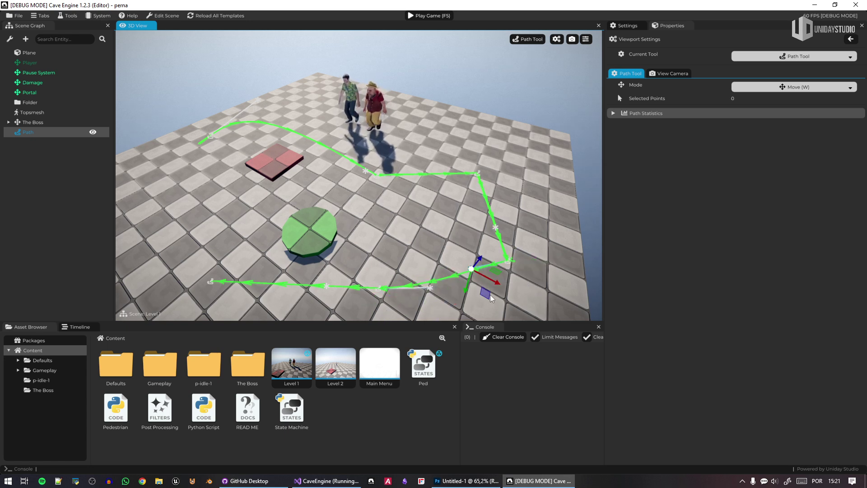
drag(487, 289, 520, 301)
click(497, 228)
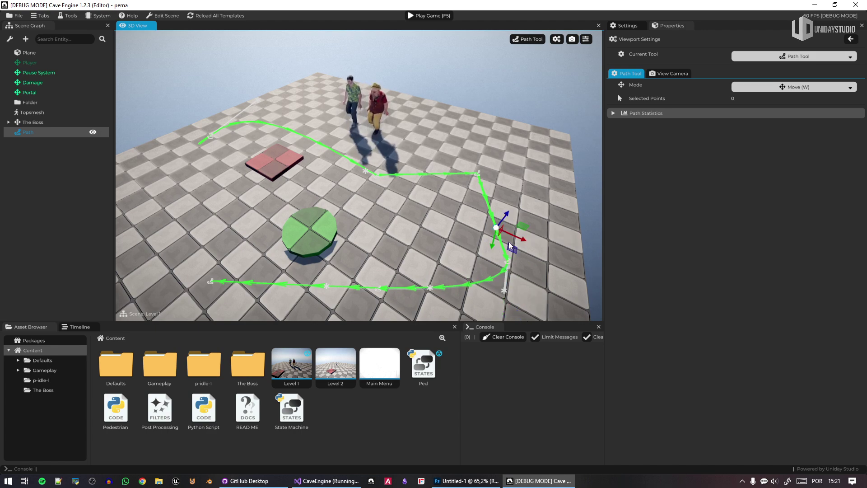
drag(513, 253, 541, 254)
Reposition the handle of the sharp corner point near the floor's far edge to round that turn.
right_drag(472, 290, 537, 298)
click(392, 150)
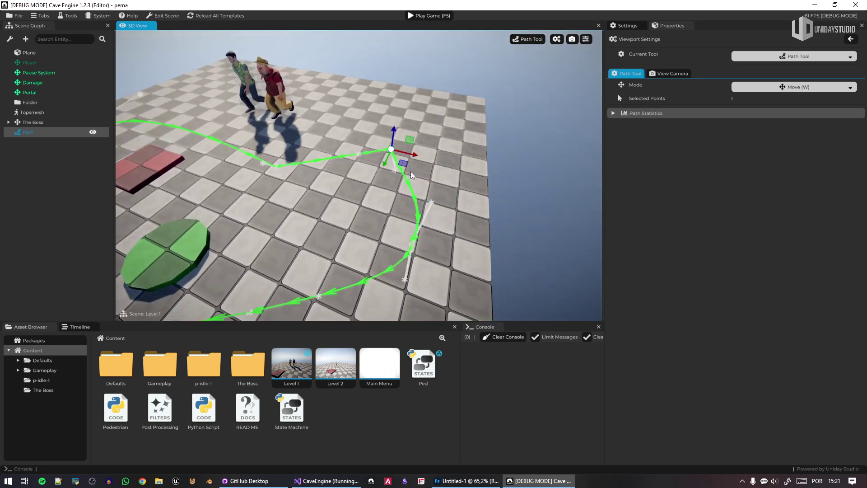
click(396, 171)
drag(412, 187, 357, 156)
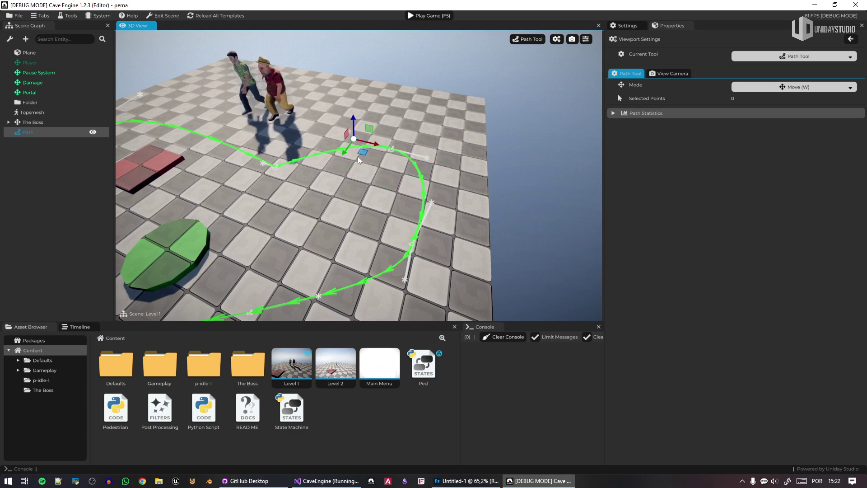
Smooth the sharp path point in front of the two characters by pulling out its handle.
click(277, 166)
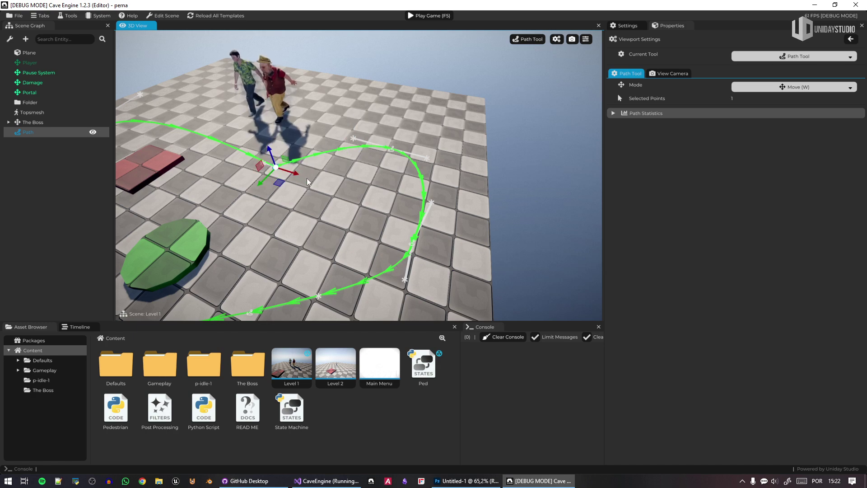
click(312, 163)
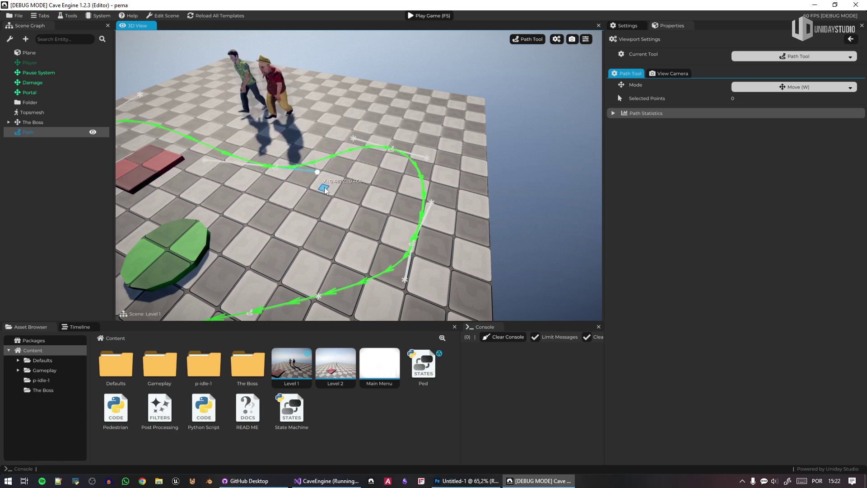
Connect the path's start point behind the red platform to its end point to close the loop.
right_drag(324, 189, 352, 220)
key(a)
key(w)
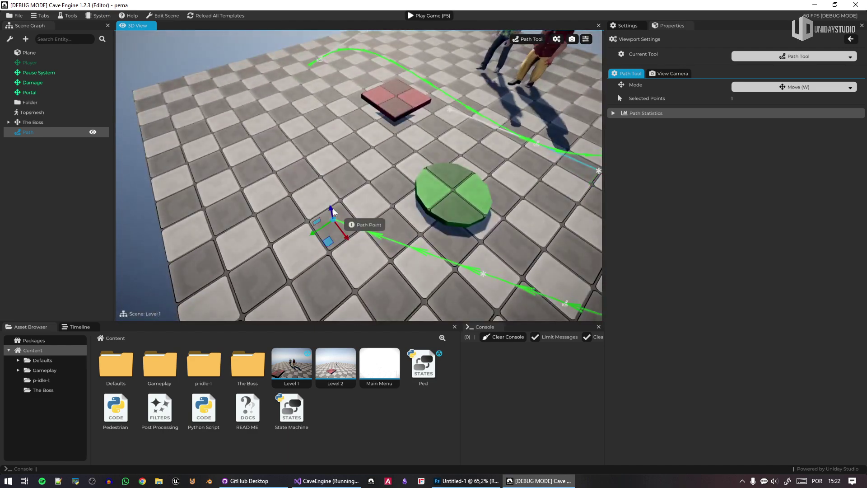
shift+click(325, 65)
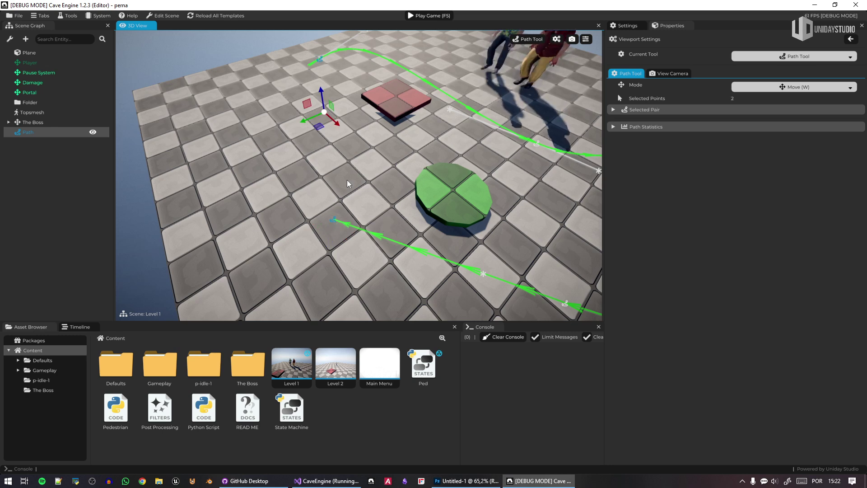
Pull out handles on the two formerly open end points to round the loop around the red platform.
click(320, 59)
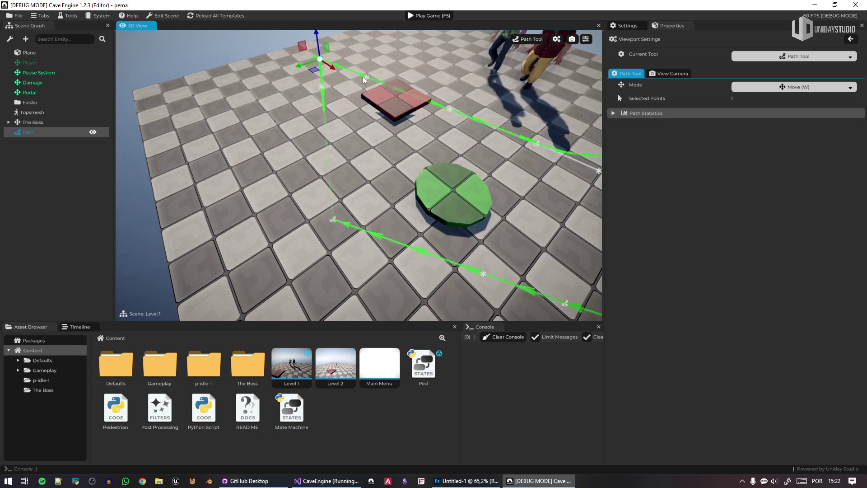
click(365, 77)
drag(372, 53, 372, 44)
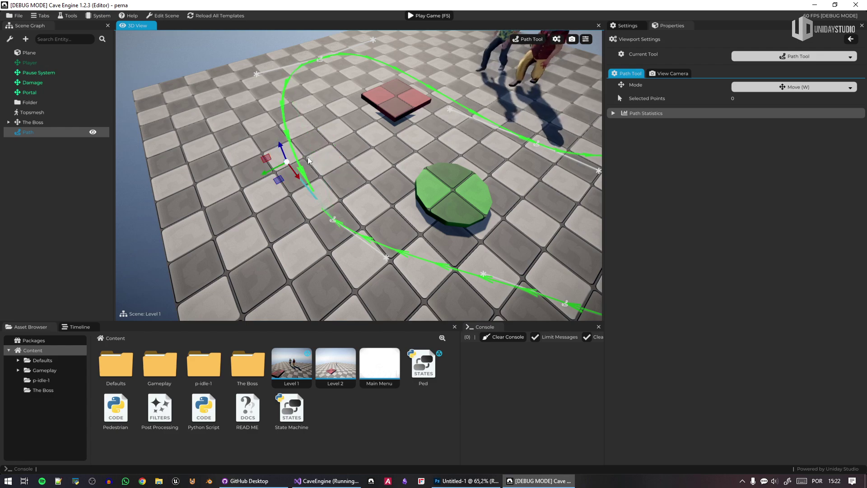
Connect the loop's point nearest the view to the one in front of the characters, and shift the latter toward the red platform.
right_drag(300, 175, 362, 231)
key(s)
key(q)
key(w)
key(e)
click(311, 253)
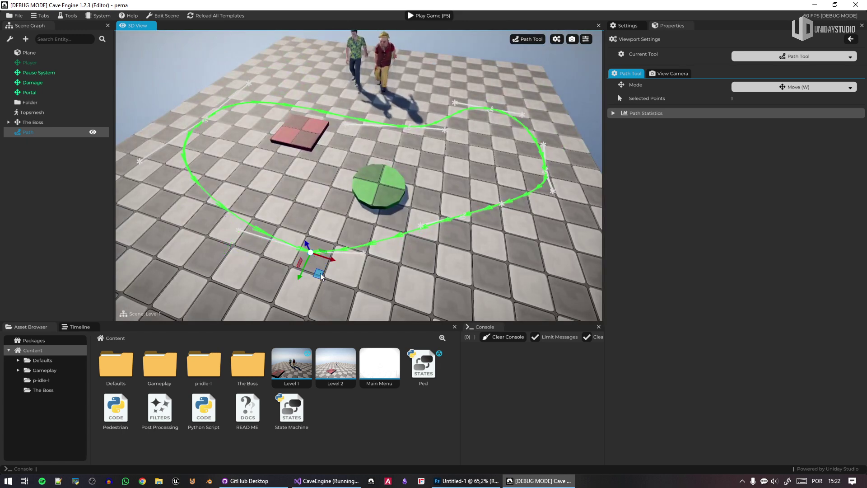
shift+click(408, 128)
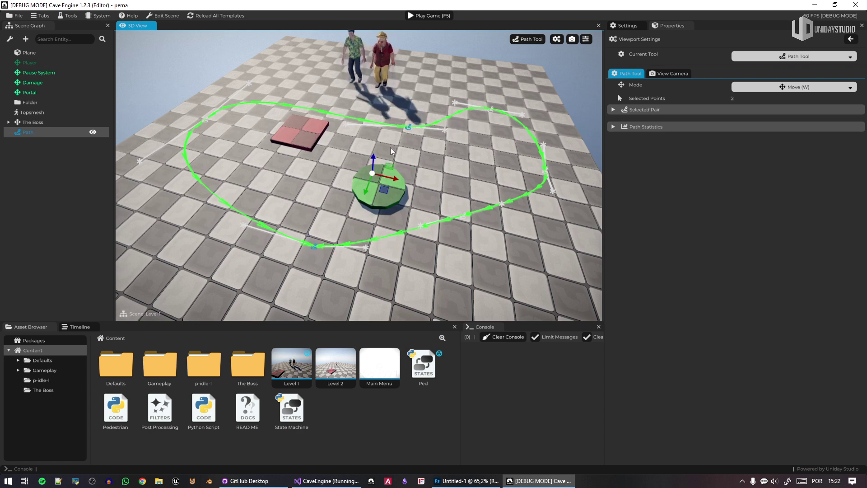
click(409, 127)
drag(425, 144, 375, 130)
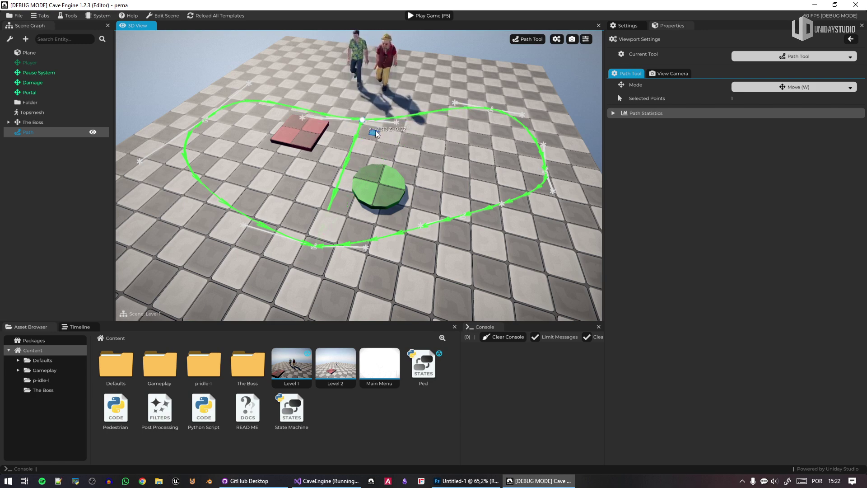
Extend the path outward from the near end of the crossing edge with two new points along the floor's edge.
click(315, 246)
right_drag(377, 157, 560, 187)
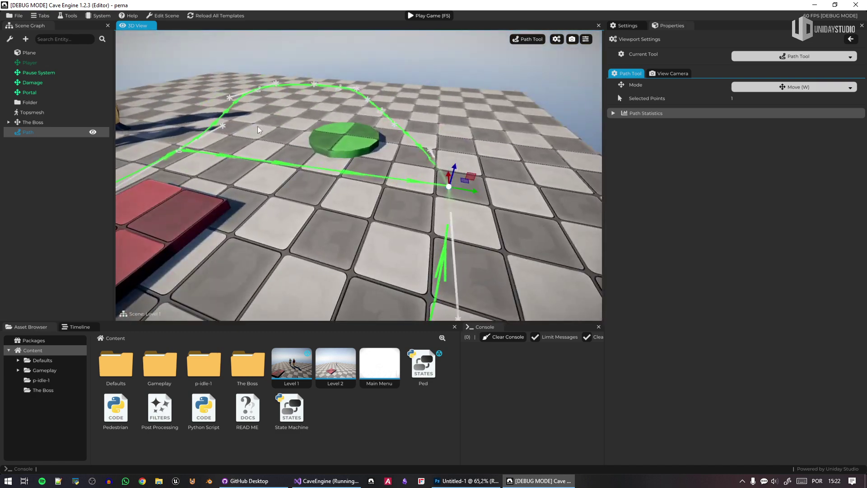
right_drag(461, 167, 426, 183)
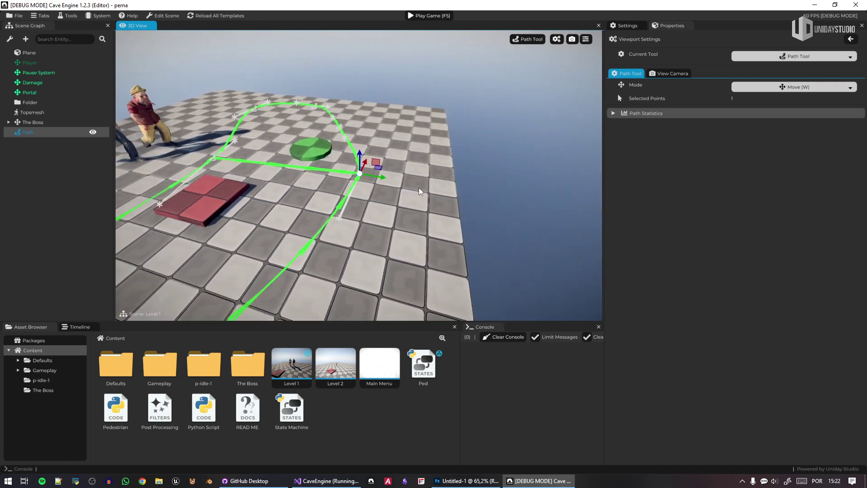
click(412, 186)
click(401, 118)
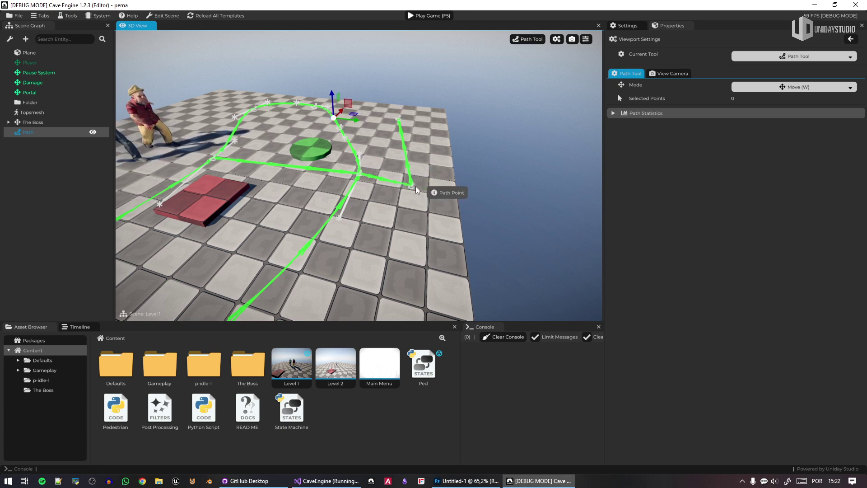
Connect the last new outer point to the loop's far bend beyond the green disc, and shift that outer point.
click(398, 118)
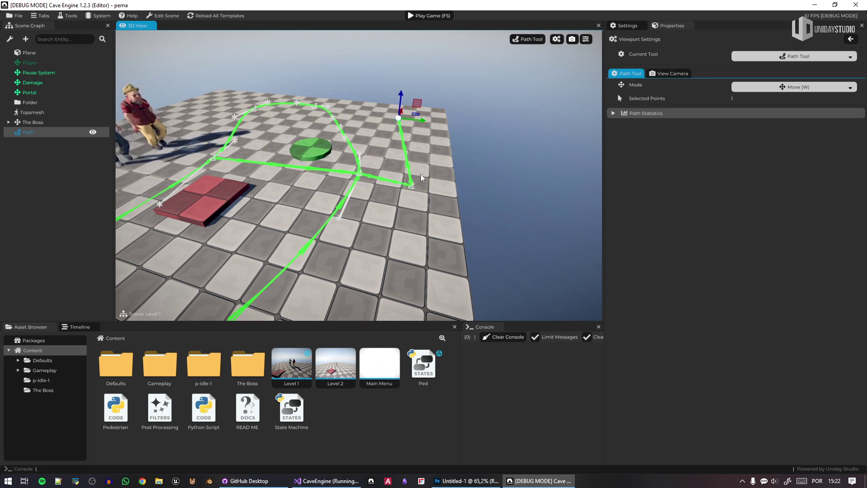
shift+click(315, 106)
right_drag(432, 144, 385, 174)
click(393, 162)
drag(393, 162, 377, 149)
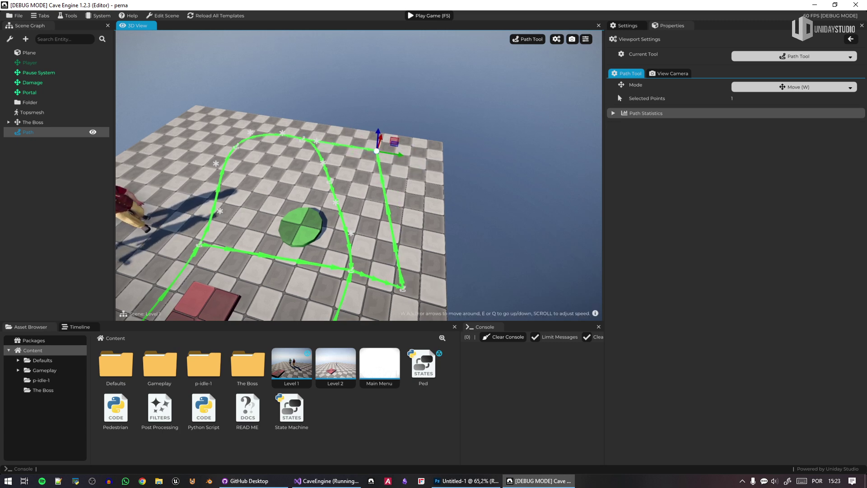
Give the outer branch's far corner point curve handles and pull one outward to bend the edge.
right_drag(378, 151, 370, 215)
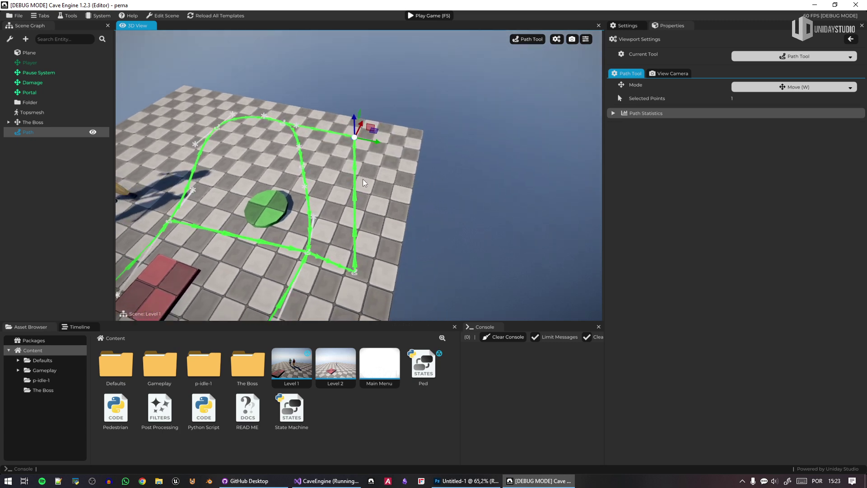
key(b)
click(356, 167)
drag(381, 172, 389, 175)
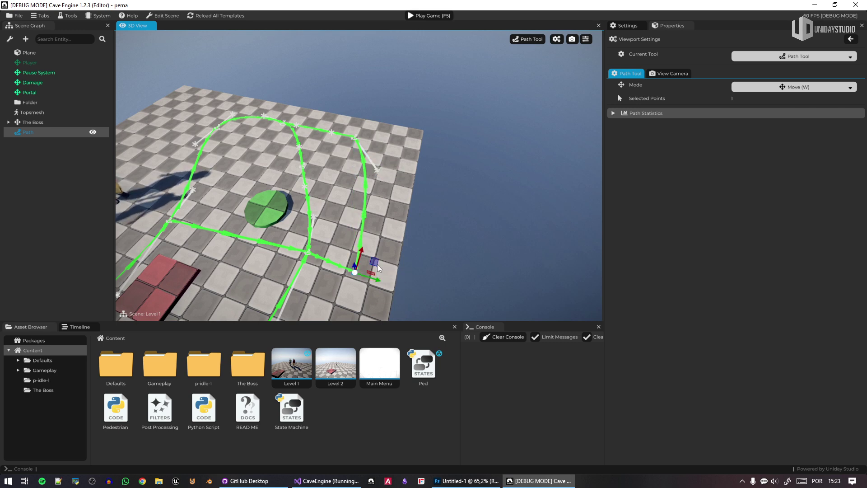
Leave point editing for the Manipulation Tool and examine the path network from several sides of the floor.
right_drag(332, 132, 484, 113)
key(w)
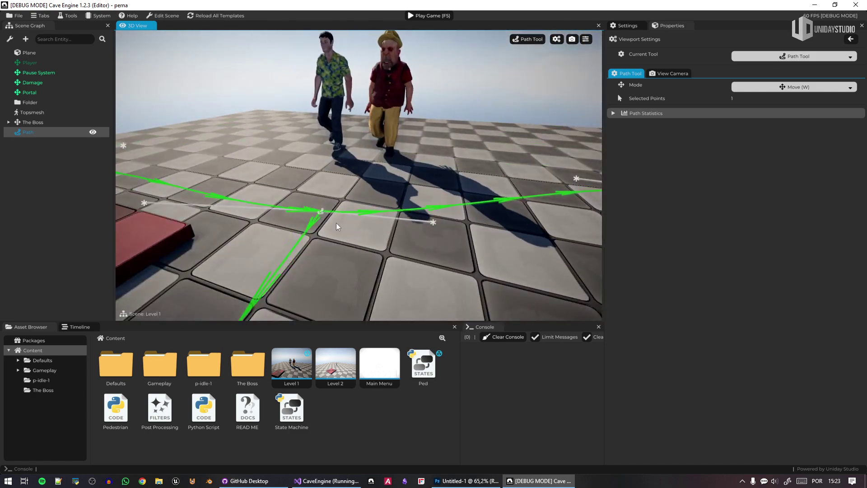
right_drag(324, 213, 384, 173)
key(s)
key(Tab)
key(a)
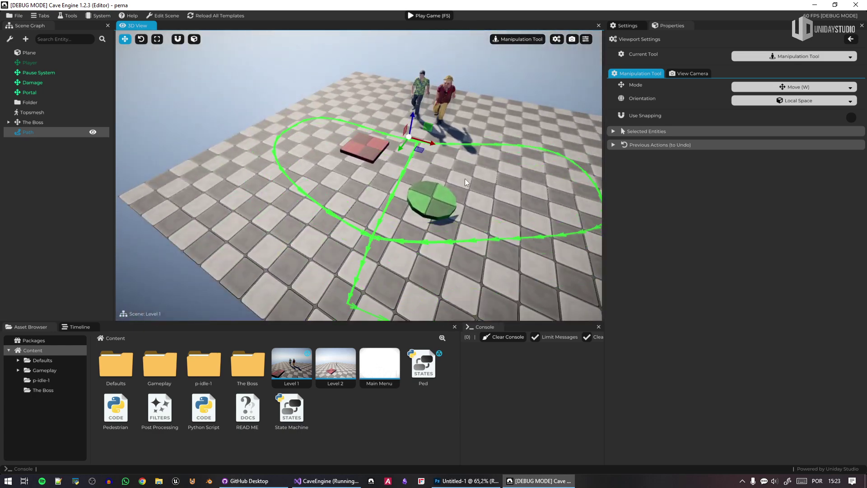
right_drag(464, 178, 537, 212)
key(d)
key(q)
key(s)
scroll(443, 204, up, 5)
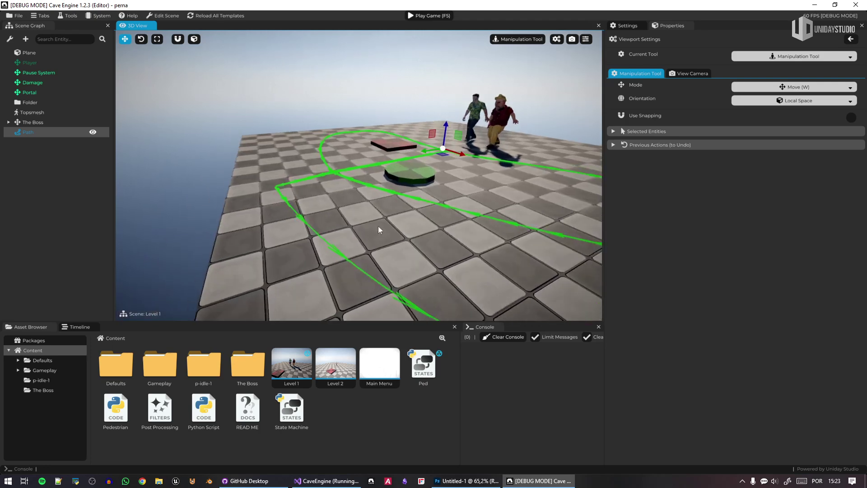
Open the Path entity's properties, show its points, and set the point size to 0.498.
click(333, 111)
click(449, 149)
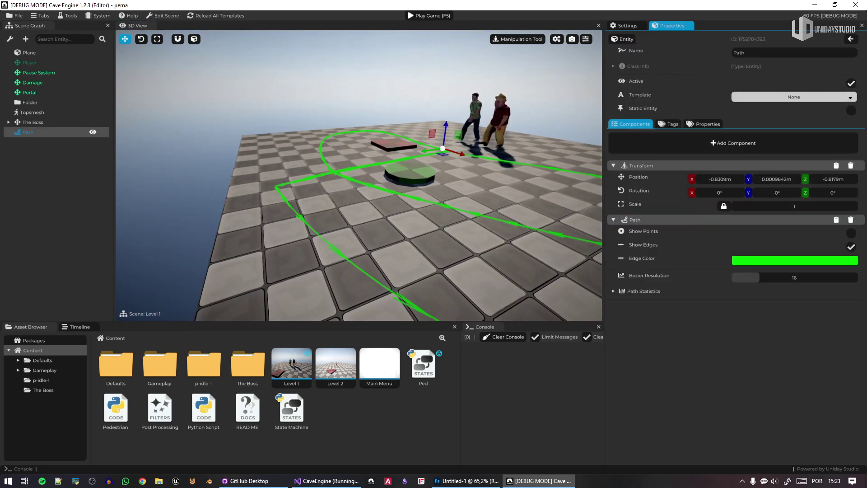
key(w)
right_drag(448, 149, 433, 187)
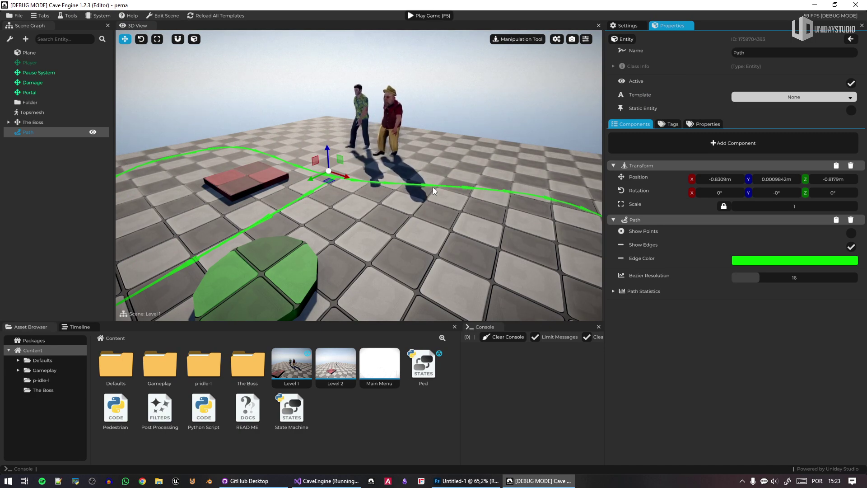
click(850, 232)
right_drag(451, 181, 506, 192)
drag(741, 260, 794, 281)
Hide the path's edges so only its point markers are drawn across the floor.
key(s)
mouse_move(420, 181)
right_down()
mouse_move(366, 181)
mouse_move(373, 191)
mouse_move(404, 169)
mouse_move(422, 188)
mouse_move(413, 187)
right_up()
click(850, 277)
key(a)
key(r)
right_drag(367, 164, 267, 143)
key(d)
key(q)
key(e)
key(a)
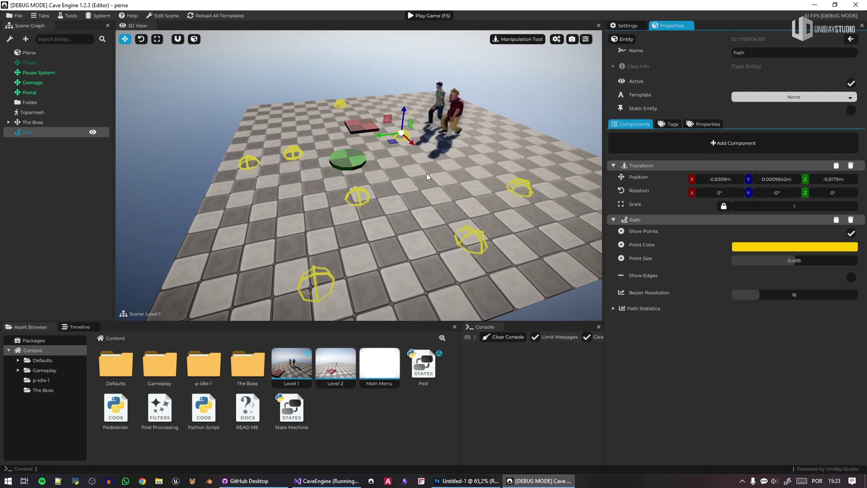
With the Path Tool, add one point branching from the outer corner and two branching from the bend on the characters' side.
key(Tab)
click(362, 201)
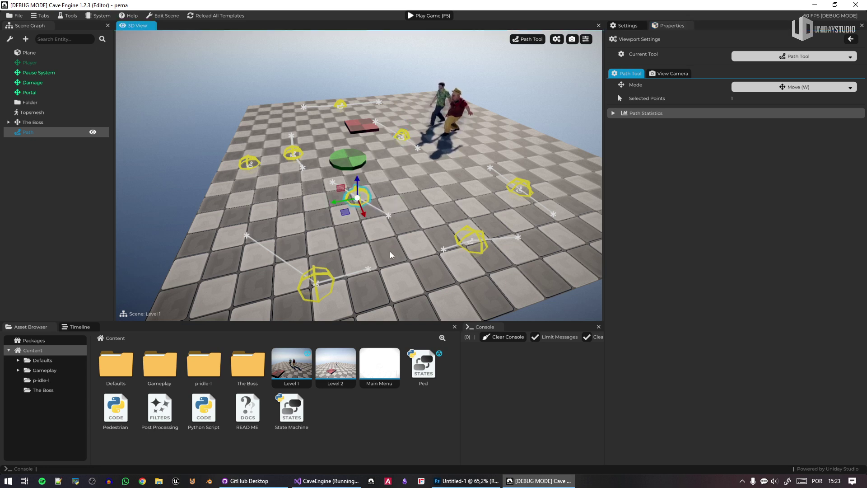
click(316, 284)
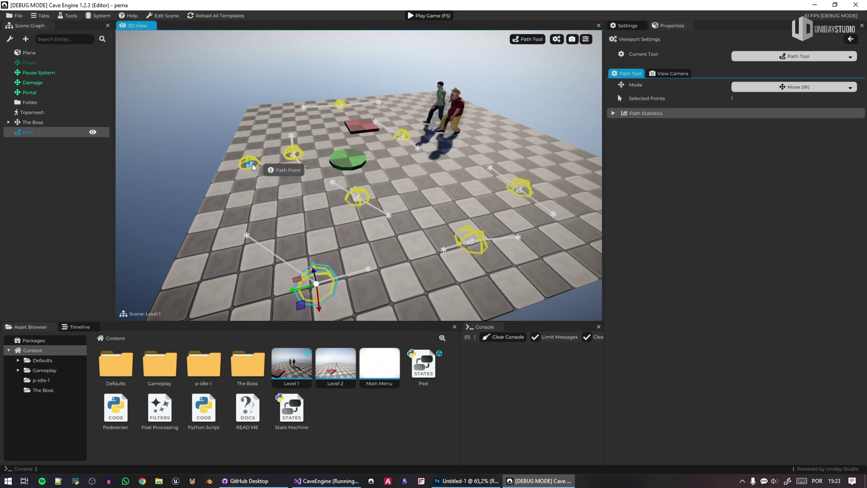
click(262, 122)
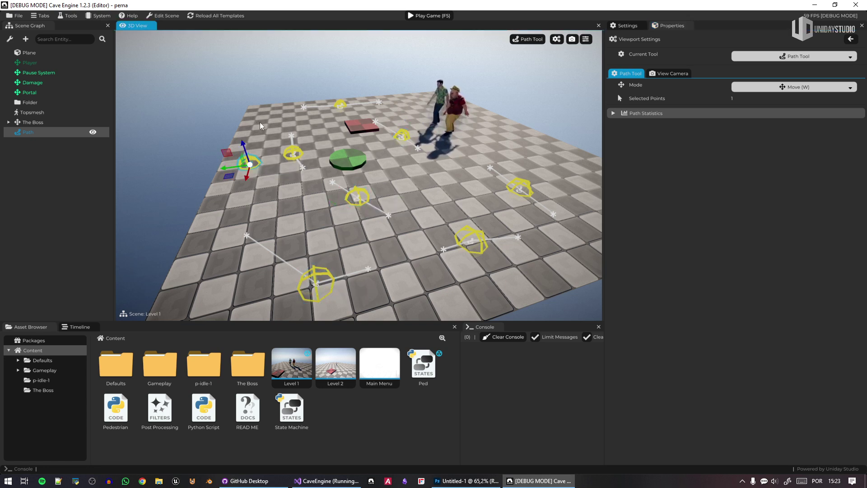
click(517, 188)
ctrl+click(545, 154)
click(475, 126)
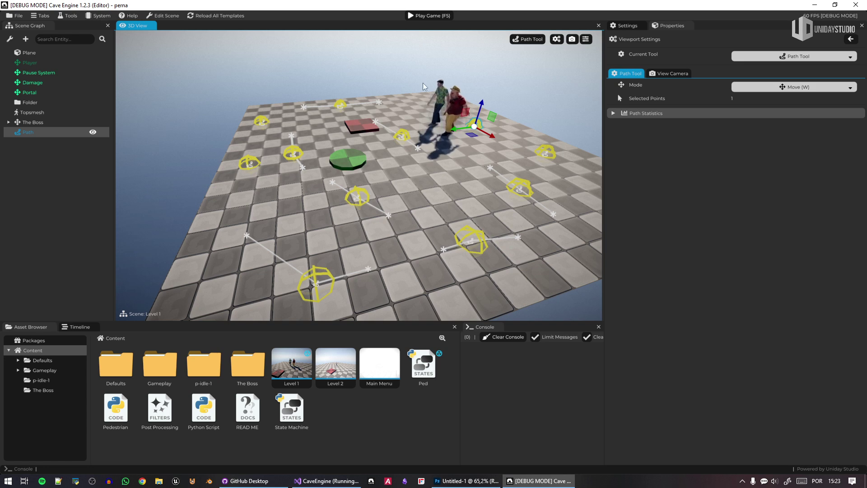
Return to the Path entity's properties and show its edges.
key(Tab)
click(26, 131)
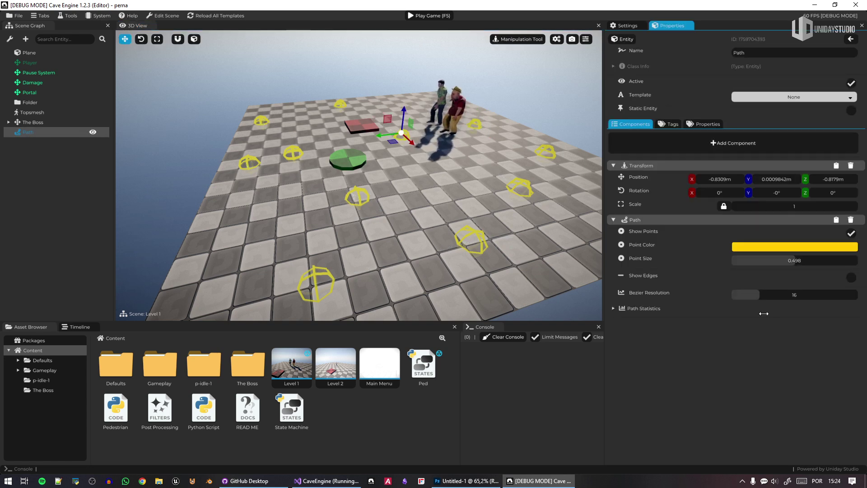
click(850, 277)
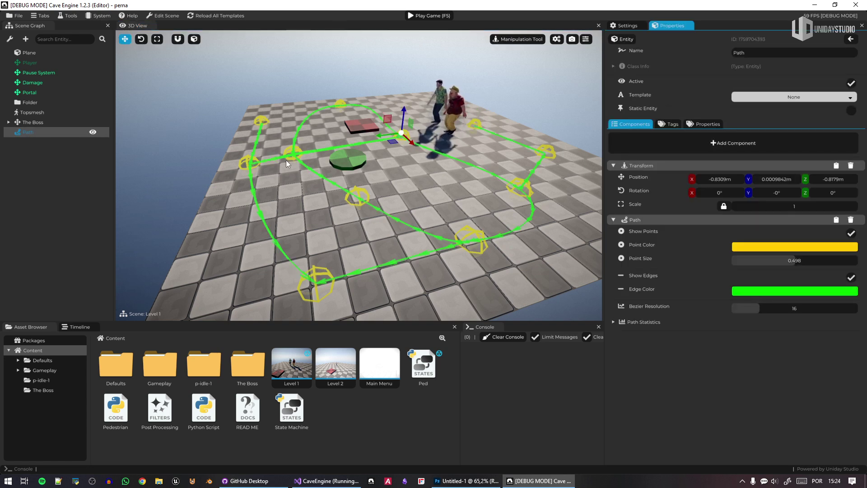
Toggle the path's point display off and back on, viewing the edge colour options in between.
click(852, 233)
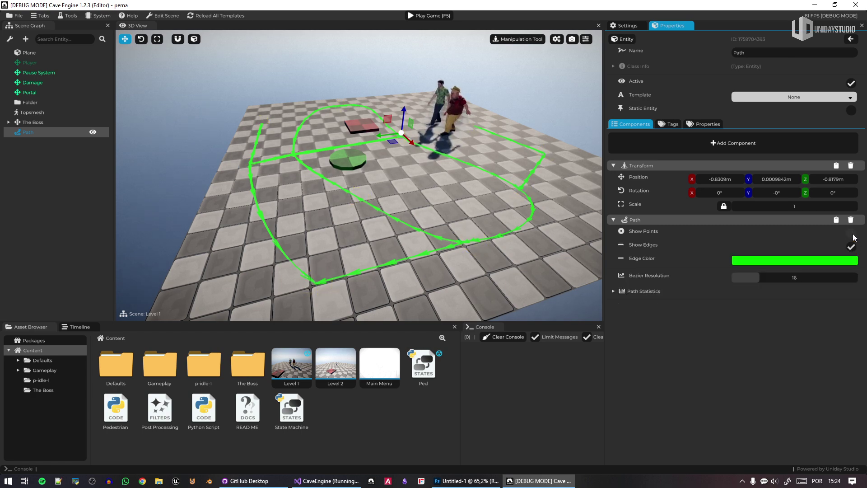
click(815, 261)
click(711, 299)
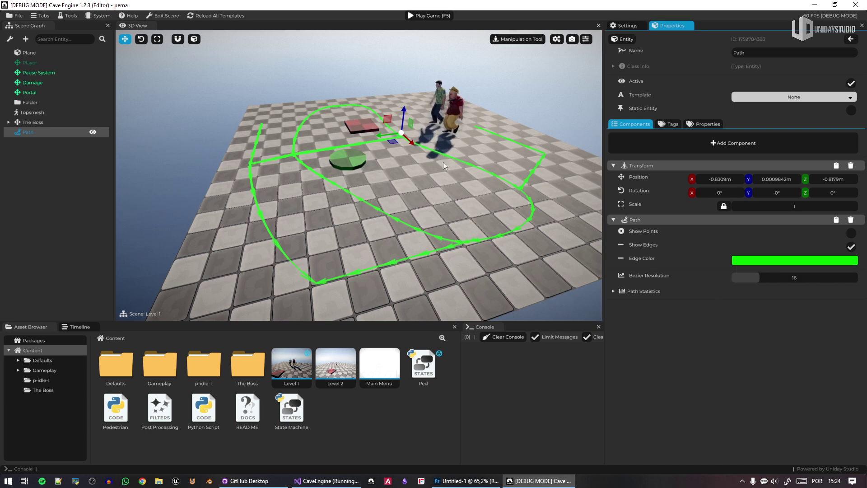
click(851, 234)
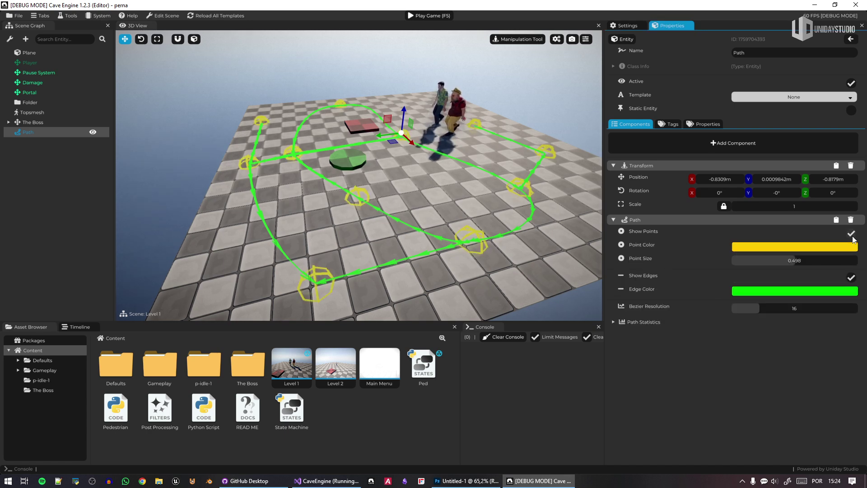
click(851, 234)
click(851, 233)
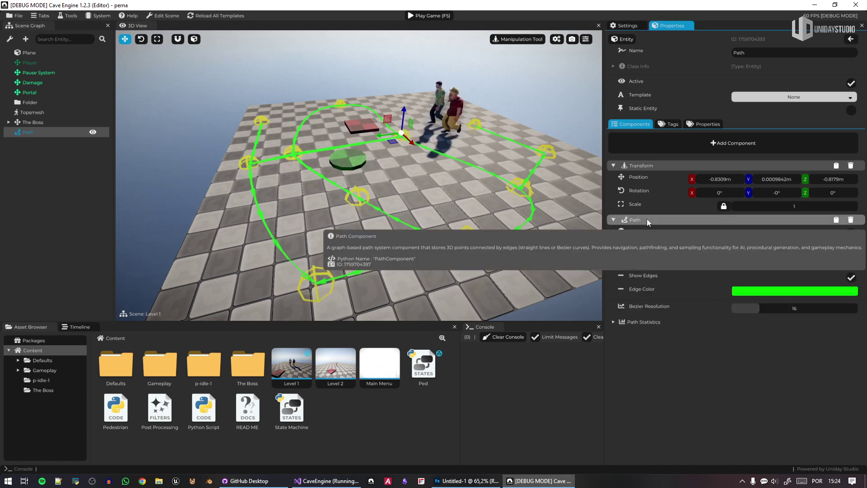
Add a second Path entity on the floor between the green disc and the characters.
right_click(410, 167)
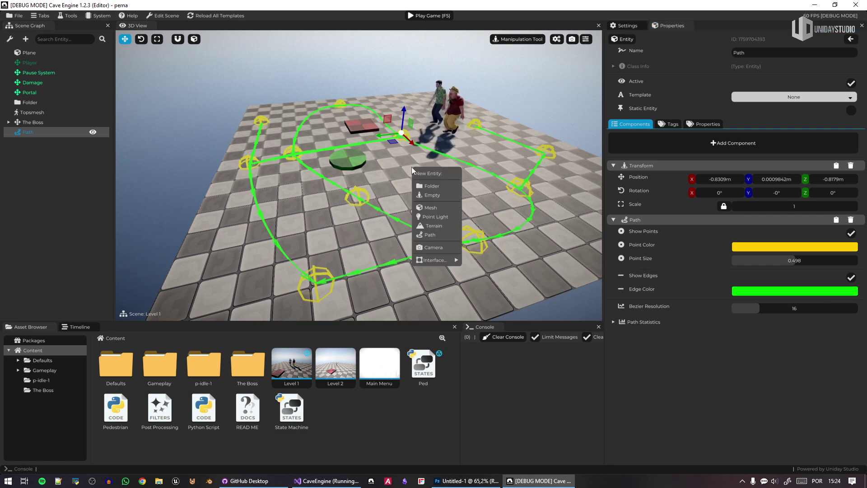
click(438, 234)
shift+middle_drag(426, 177, 347, 194)
scroll(347, 194, up, 1)
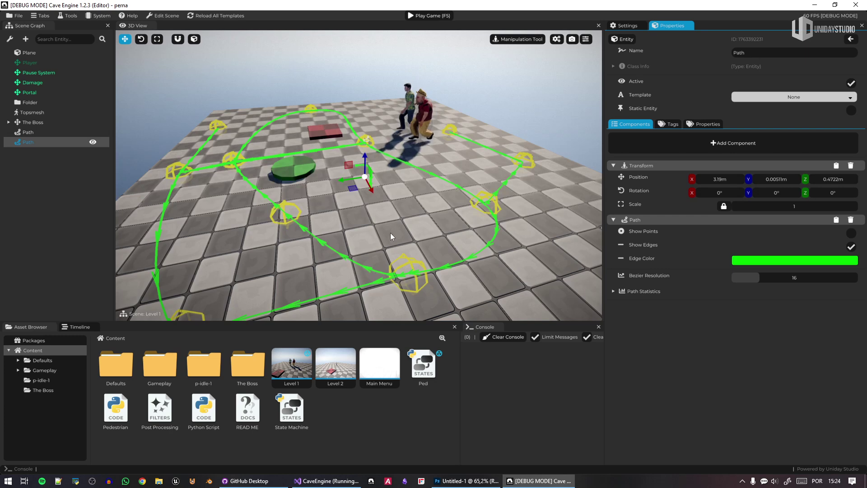
With the Path Tool, shape the new path into a closed four-point loop inside the larger path and raise its far point slightly.
key(Tab)
click(371, 190)
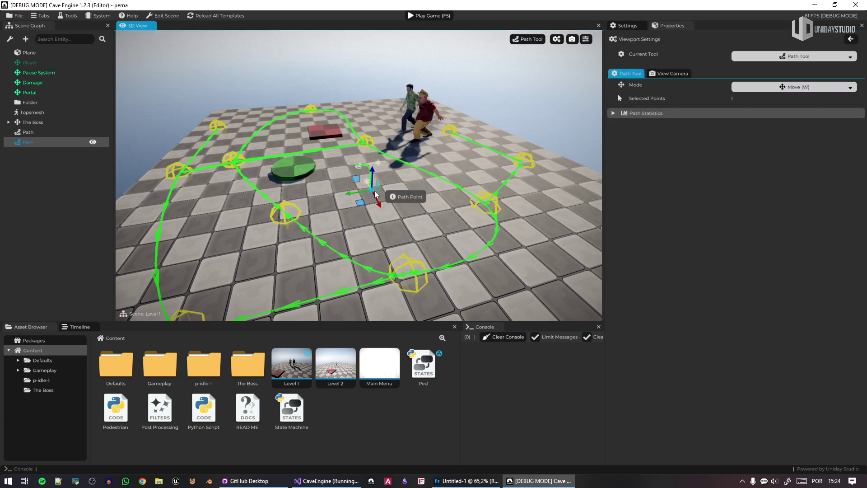
click(430, 205)
click(359, 166)
click(334, 160)
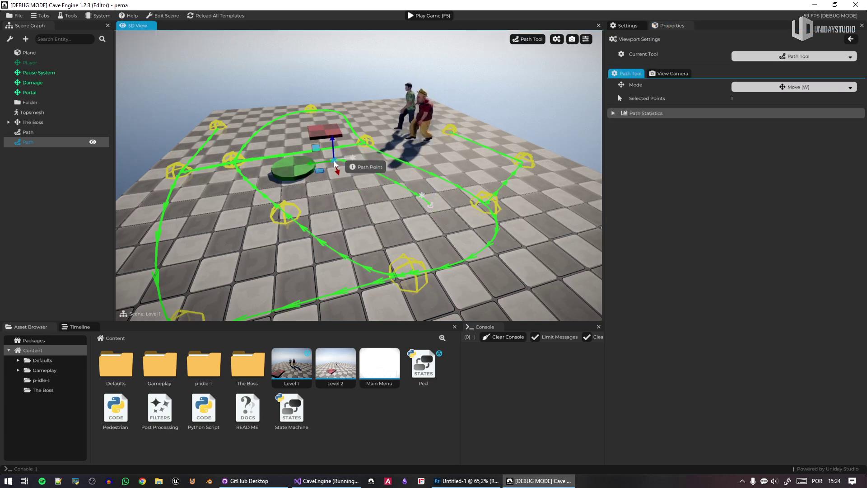
click(326, 198)
click(372, 229)
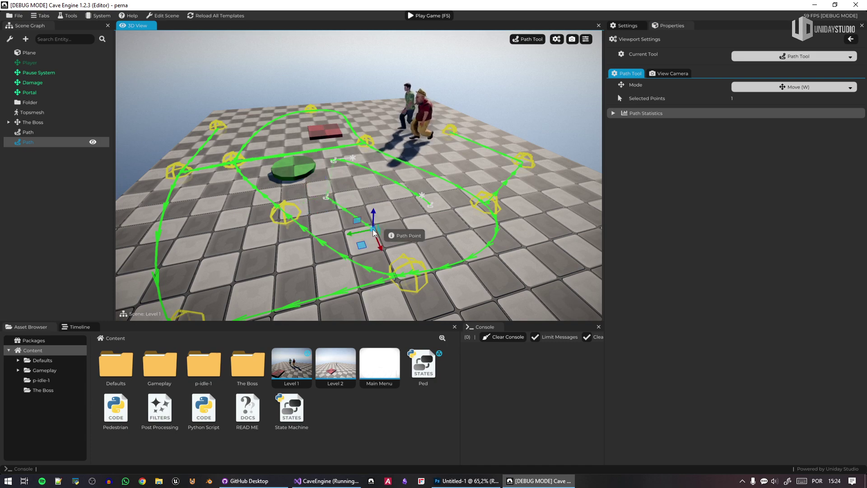
shift+click(430, 206)
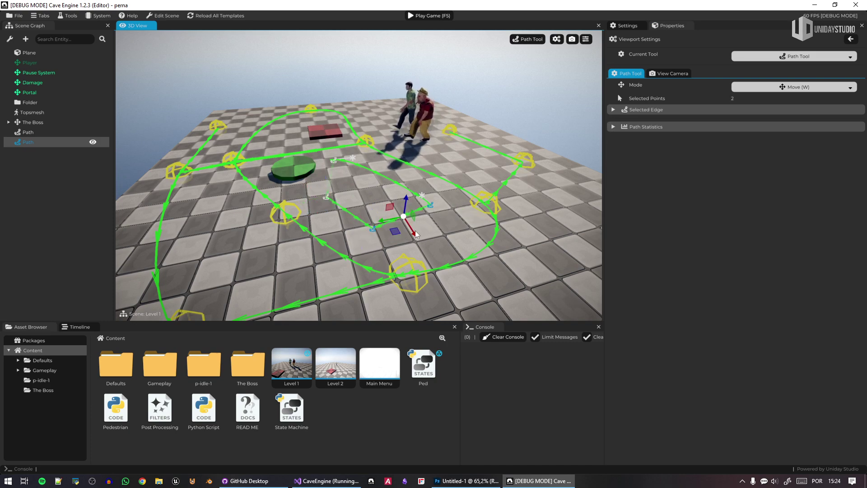
click(337, 161)
drag(337, 156, 336, 140)
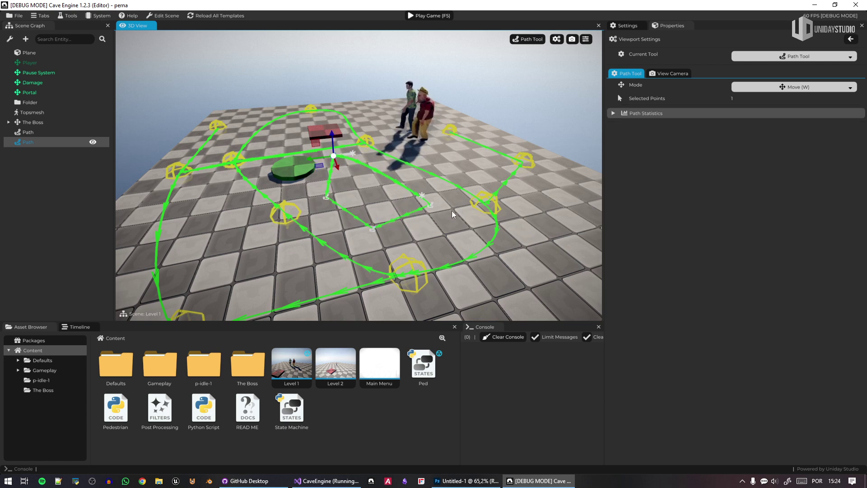
Leave the Path Tool and set the new path's edge color to red.
key(Tab)
scroll(450, 210, up, 2)
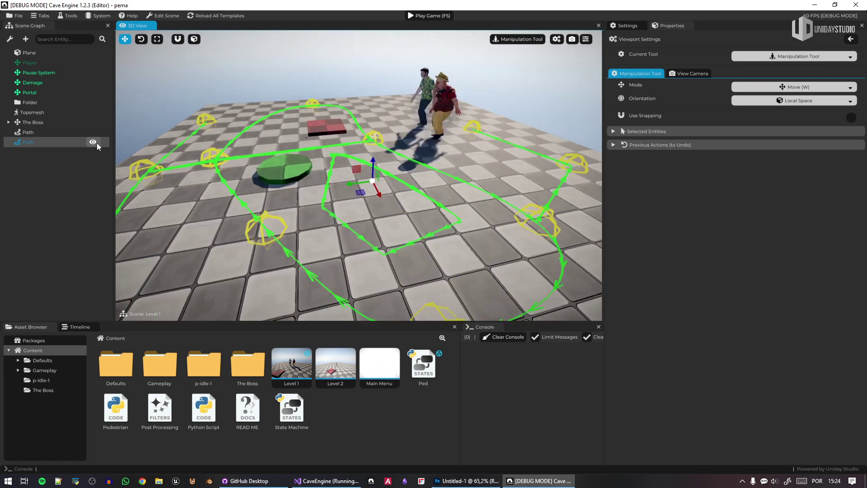
click(26, 143)
click(776, 261)
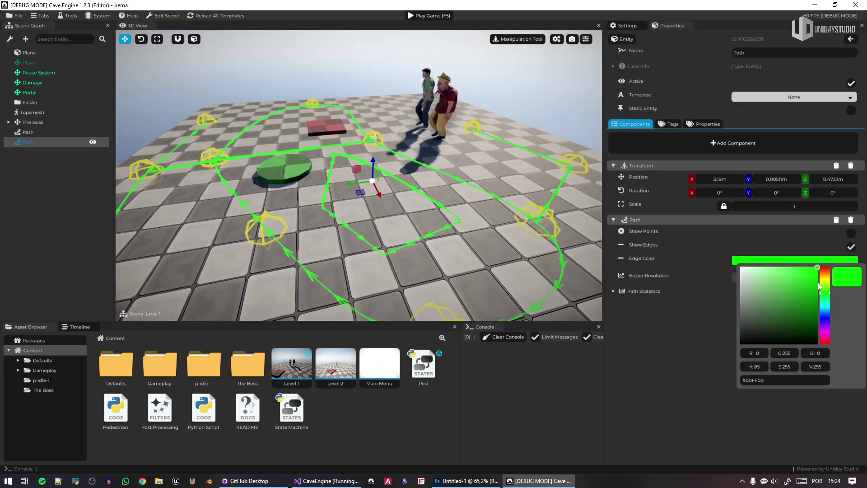
drag(825, 283, 827, 263)
click(735, 329)
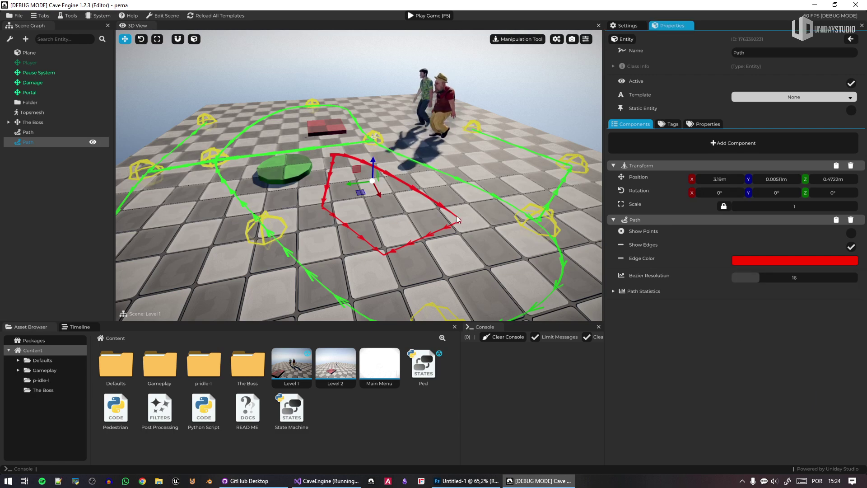
Open the Wander state inside the Ped state machine and inspect its Walk state.
right_drag(456, 216, 505, 221)
key(w)
key(d)
key(s)
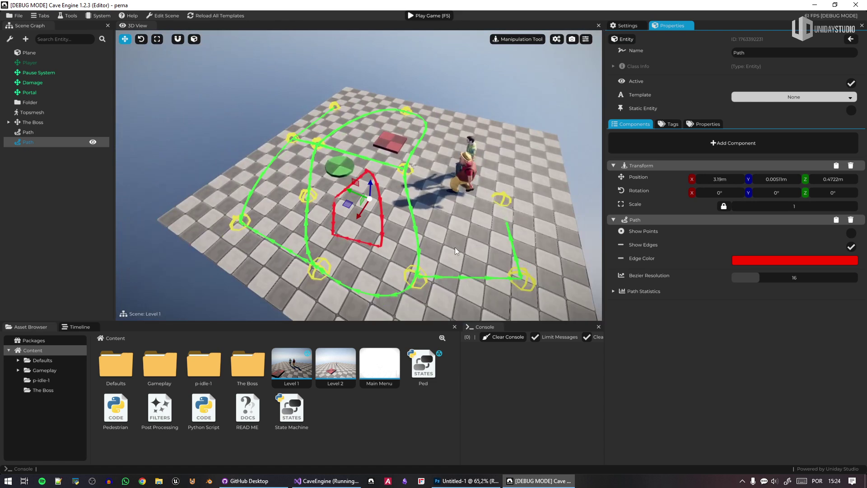
click(423, 366)
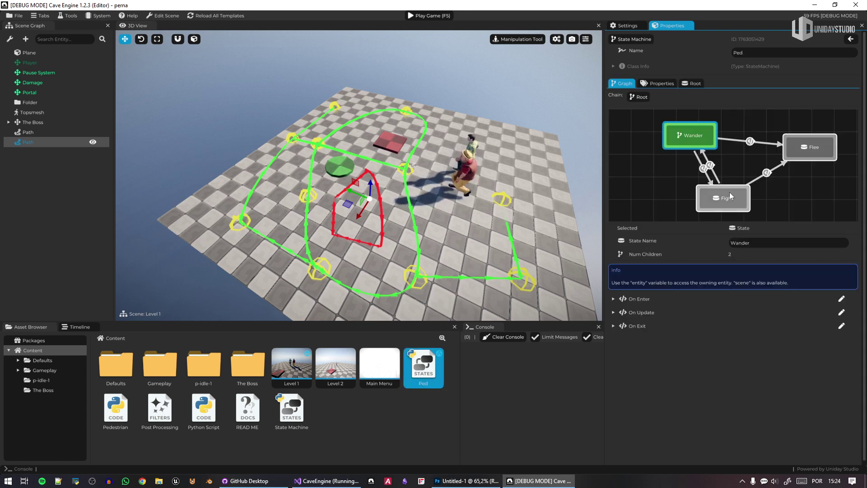
double_click(692, 138)
click(811, 157)
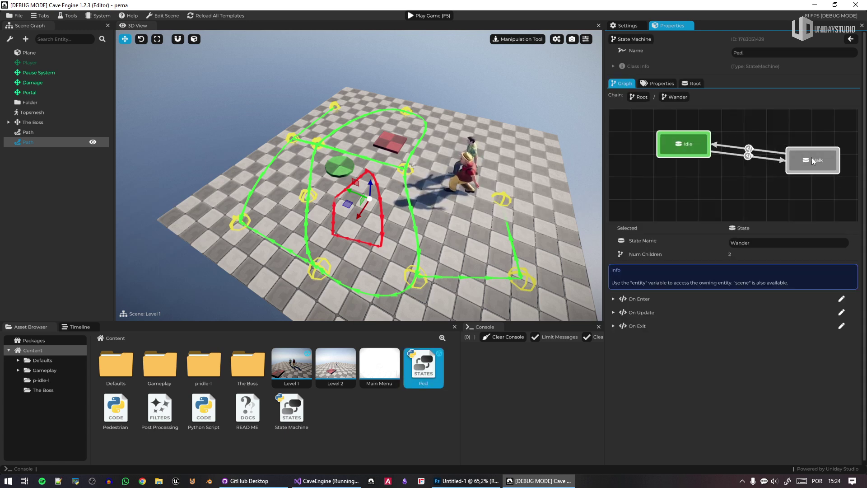
middle_drag(815, 163, 796, 165)
scroll(797, 166, up, 3)
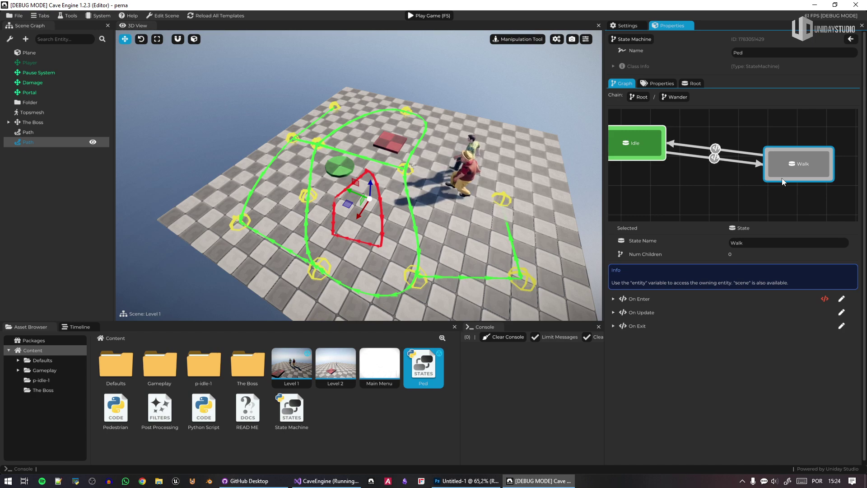
Select the red-shirted character's mesh and examine the characters and both paths from several distances.
right_drag(497, 180, 532, 178)
key(w)
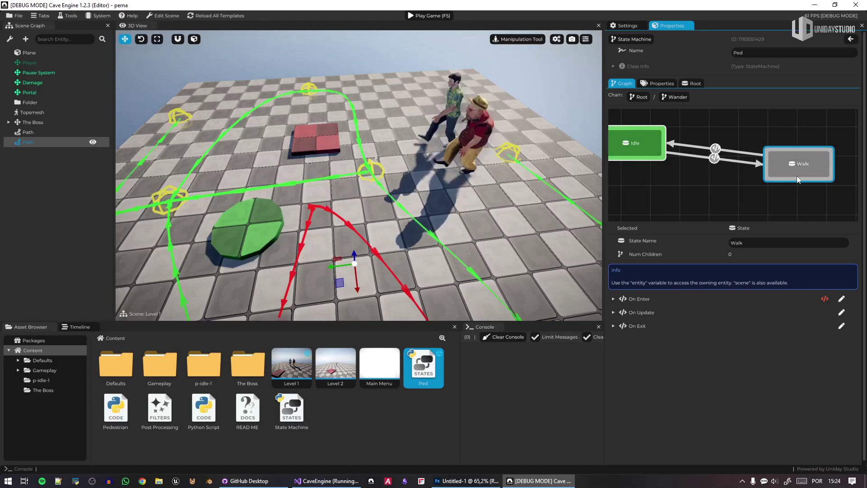
right_drag(405, 260, 427, 209)
click(480, 174)
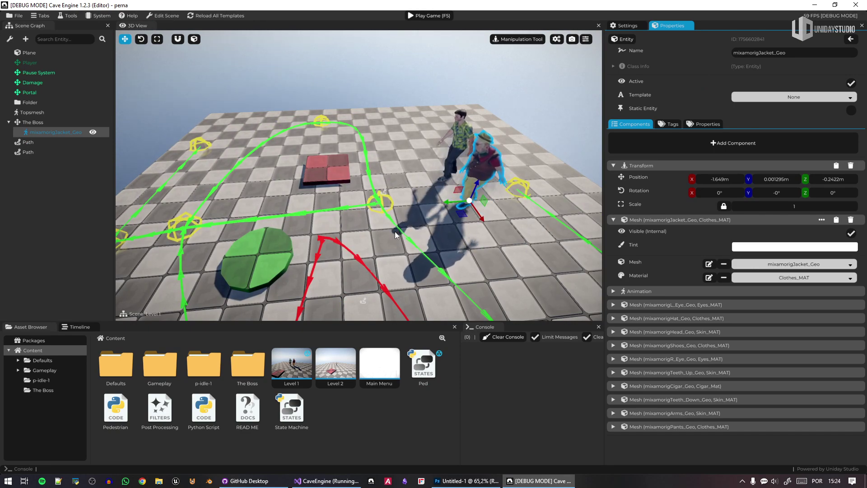
key(s)
right_drag(392, 224, 389, 214)
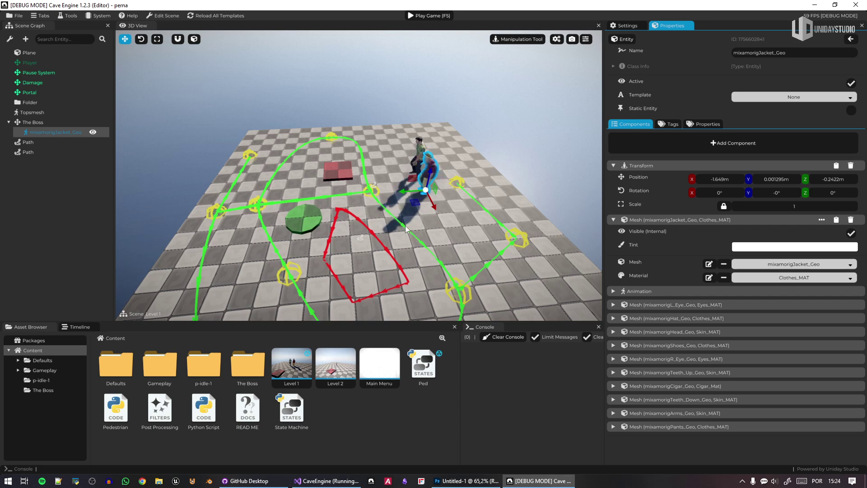
right_drag(437, 266, 438, 226)
key(q)
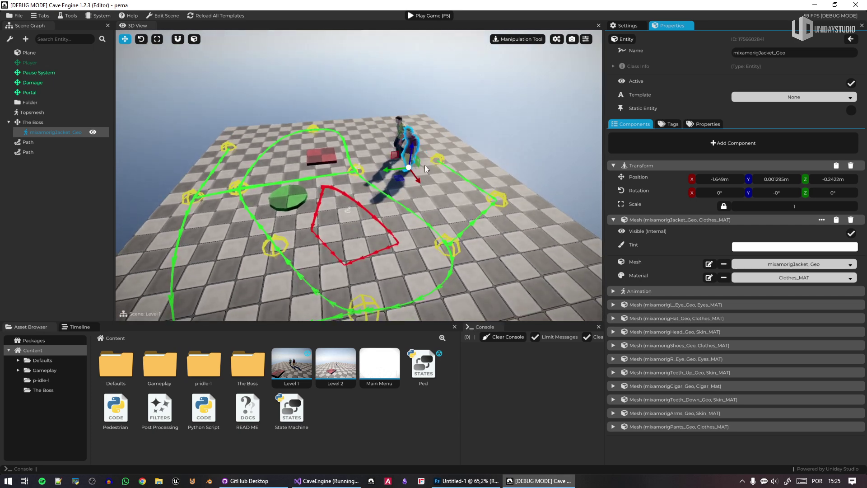
Widen the 3D view and expand the Path Statistics of the larger green path.
click(357, 169)
right_drag(357, 169, 405, 209)
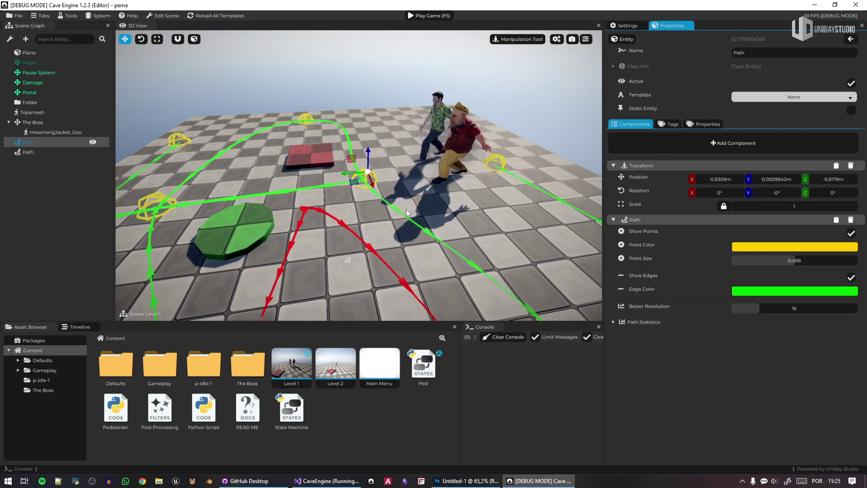
drag(602, 197, 626, 197)
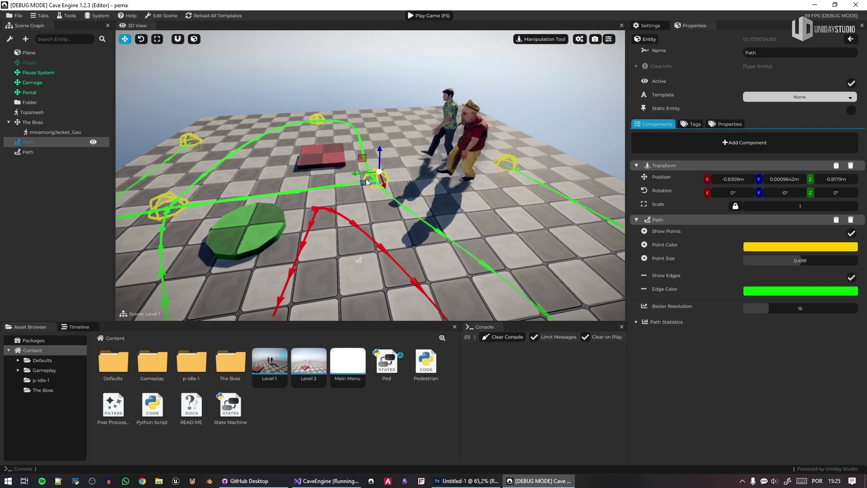
right_drag(475, 207, 458, 203)
click(665, 321)
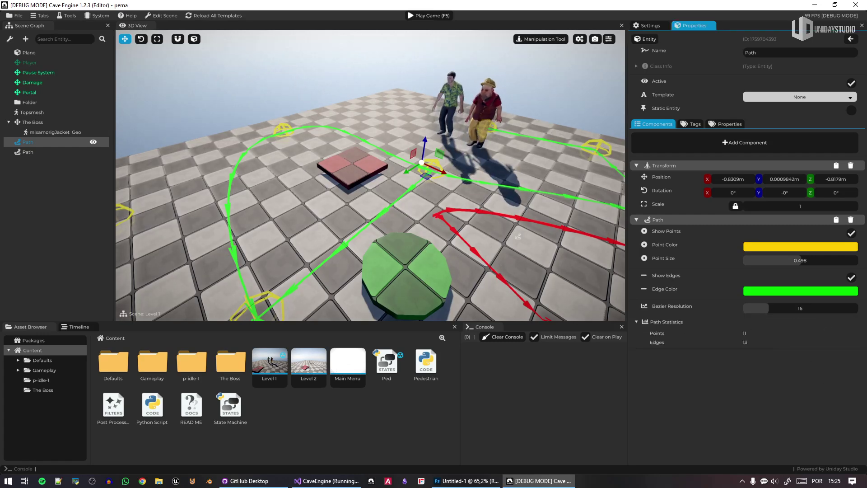
Examine the layout of both paths around the discs and characters, from afar and up close.
key(s)
mouse_move(469, 204)
right_down()
mouse_move(483, 205)
mouse_move(463, 202)
right_up()
key(w)
key(s)
key(q)
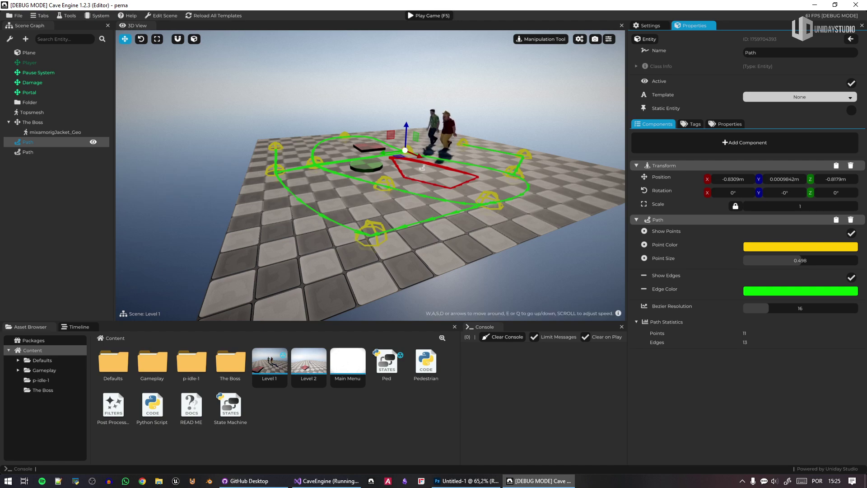
key(w)
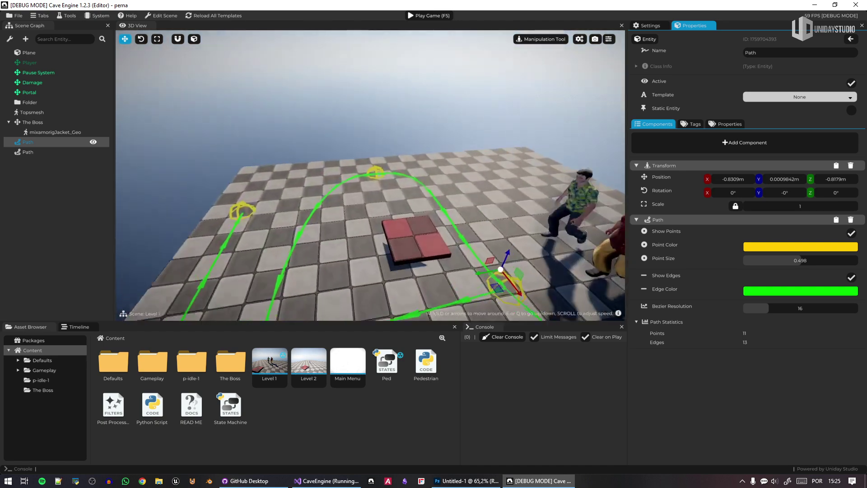
key(w)
right_drag(463, 202, 352, 210)
key(s)
key(d)
key(w)
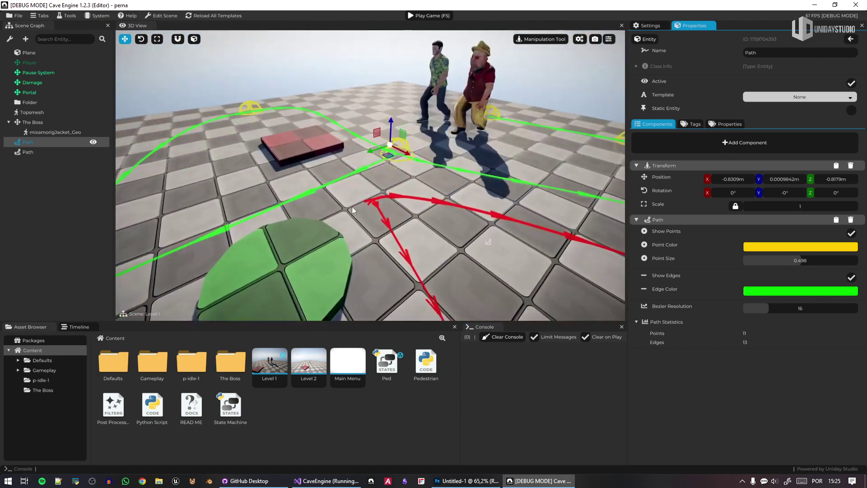
Set the edge color of the smaller four-point path to yellow.
click(489, 243)
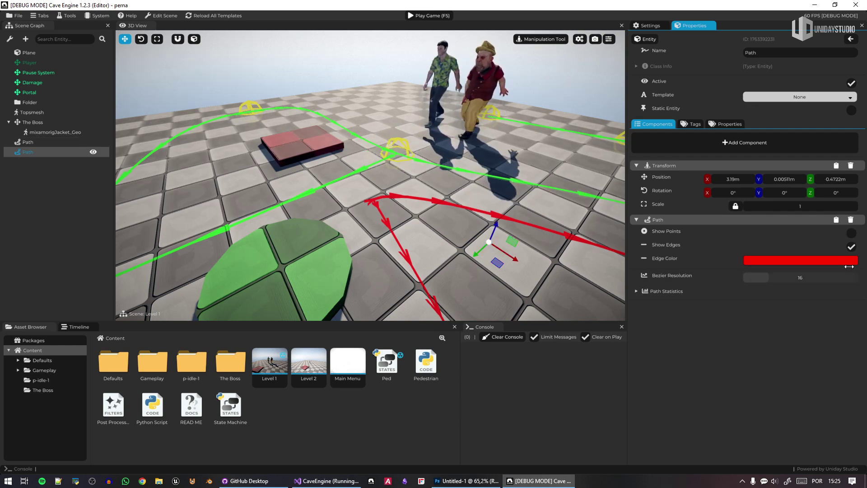
click(841, 258)
drag(829, 280, 814, 278)
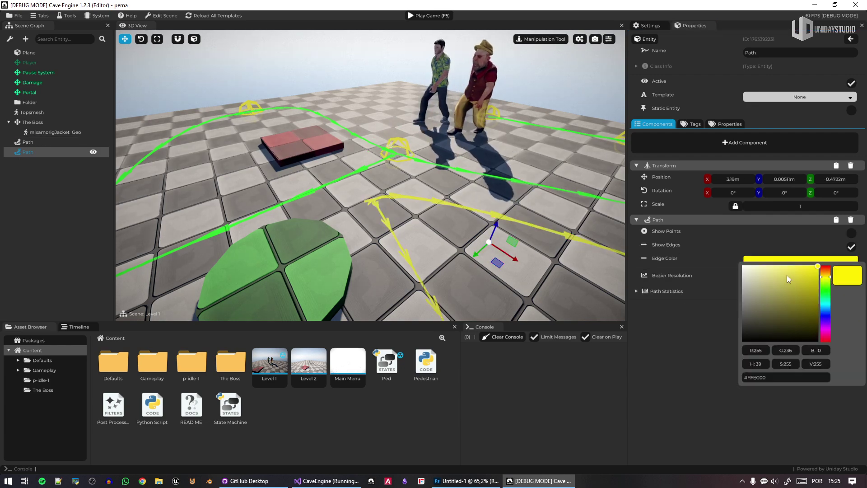
click(815, 266)
Fly around the level to compare the yellow and green paths, ending on a distant overview of the whole floor.
right_drag(541, 226, 300, 253)
key(w)
key(e)
key(w)
key(w)
key(s)
key(w)
key(s)
key(d)
key(e)
key(s)
key(s)
key(q)
key(s)
right_drag(480, 205, 479, 204)
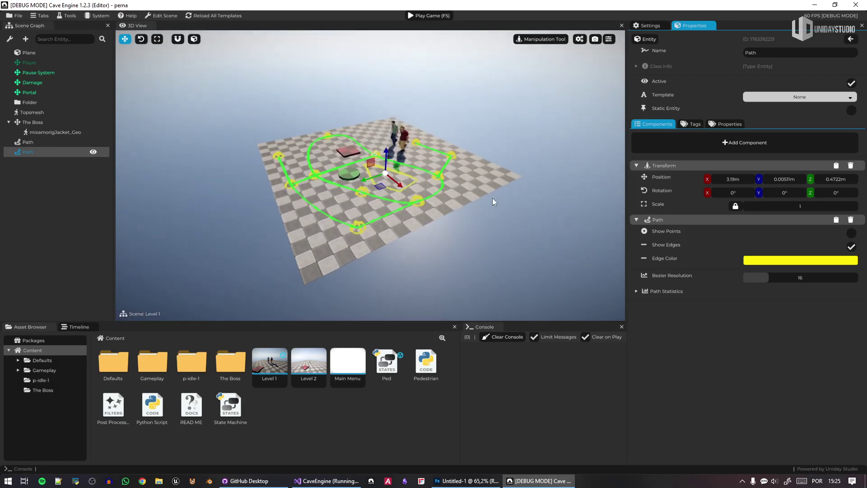
Add a Terrain entity to the level, view it around the checkered floor, and delete it.
right_click(492, 199)
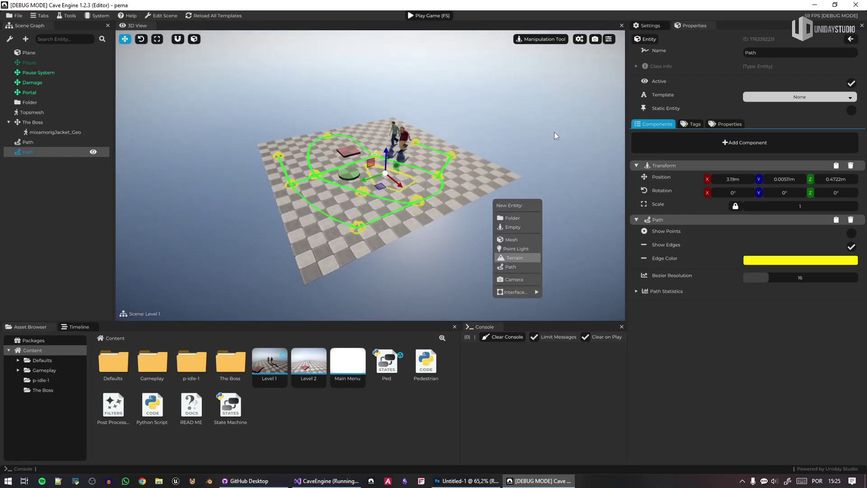
click(514, 257)
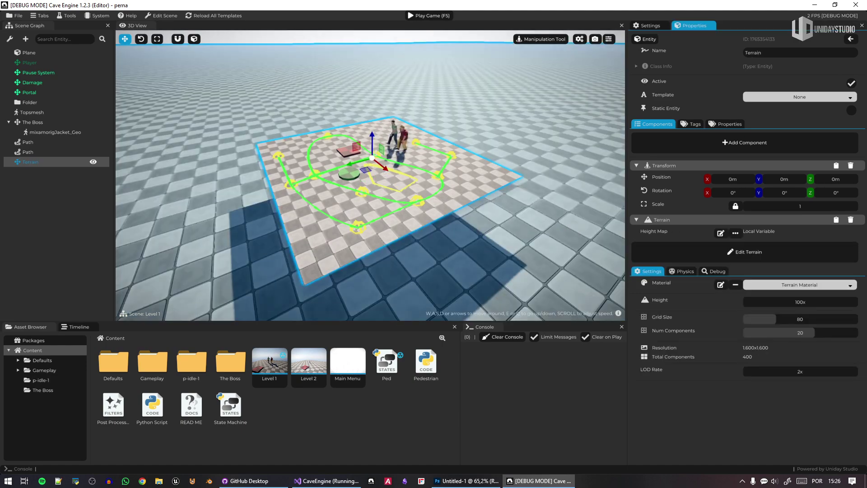
right_drag(437, 213, 424, 224)
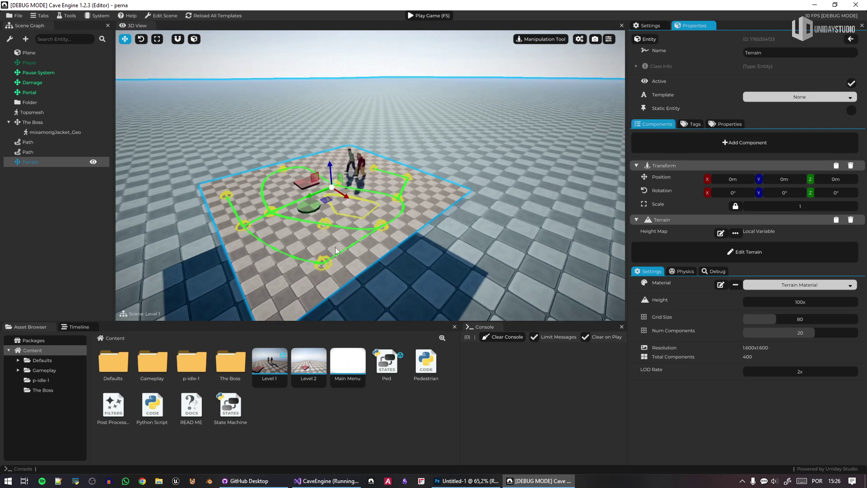
key(Delete)
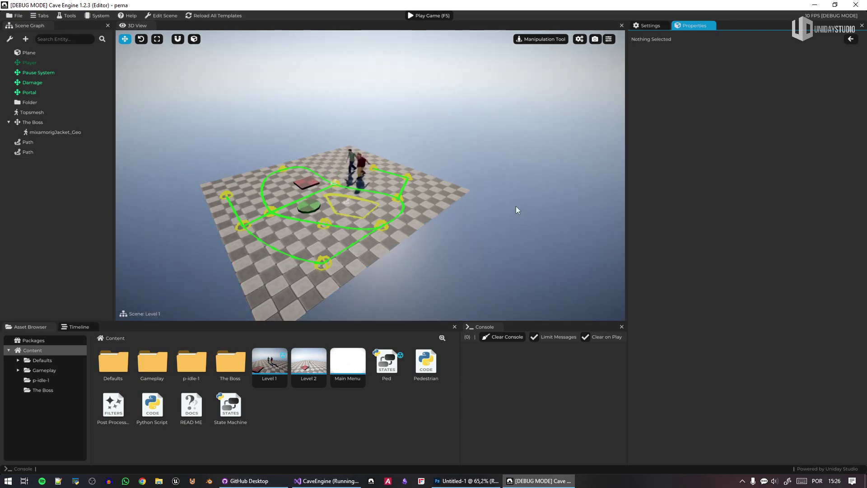
Move closer to the floor and select the larger green path.
mouse_move(516, 206)
right_down()
mouse_move(474, 201)
mouse_move(505, 211)
right_up()
key(w)
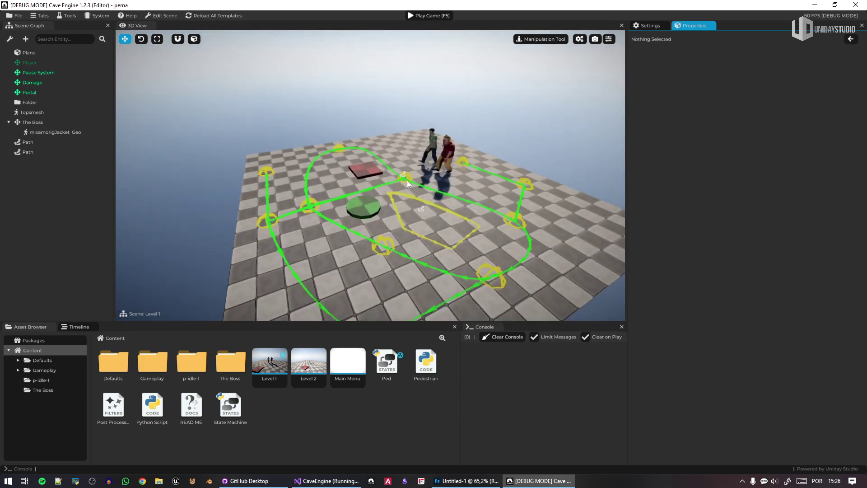
click(402, 175)
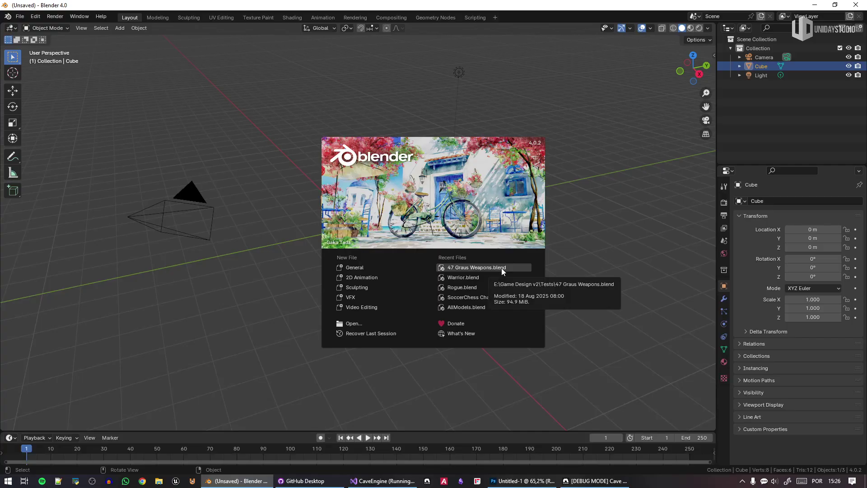
In Blender, dismiss the start screen and view the default cube from several angles.
click(606, 288)
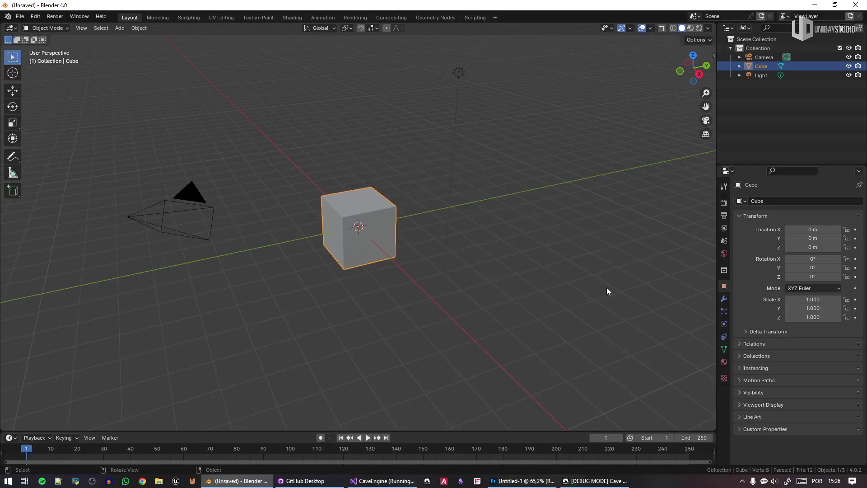
middle_drag(413, 287, 459, 299)
scroll(459, 299, up, 3)
scroll(460, 256, down, 4)
middle_drag(460, 256, 397, 271)
scroll(447, 254, up, 3)
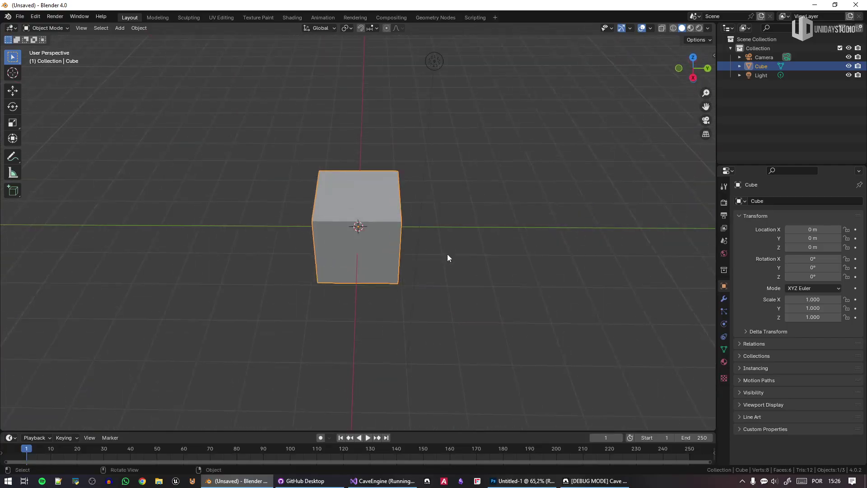
Add a Bezier curve to the default scene.
key(shift+a)
mouse_move(440, 259)
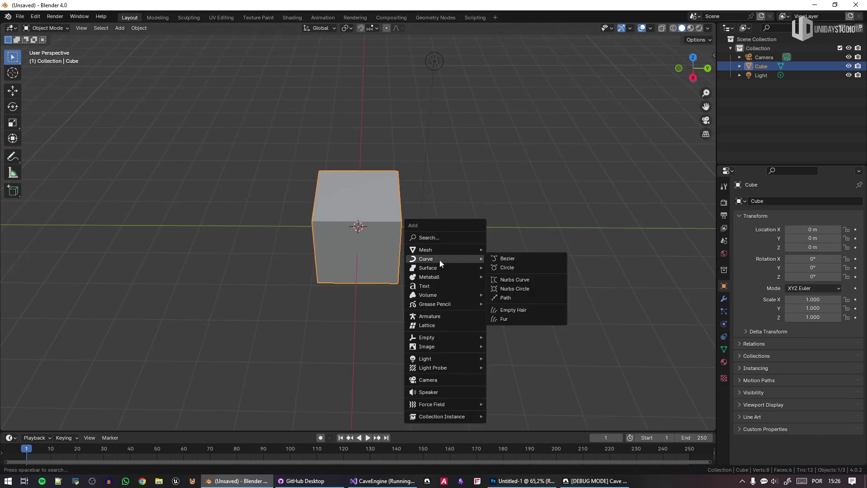
click(519, 258)
scroll(421, 259, down, 4)
scroll(389, 253, up, 4)
key(g)
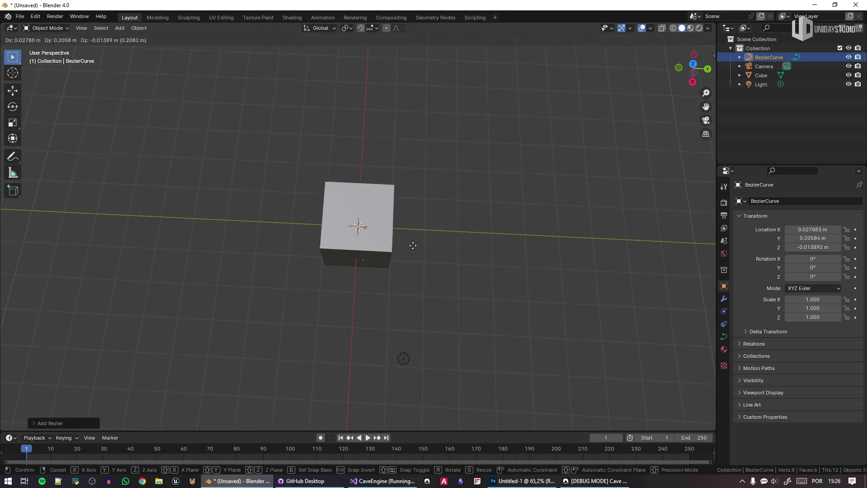
key(x)
right_click(387, 244)
key(g)
key(y)
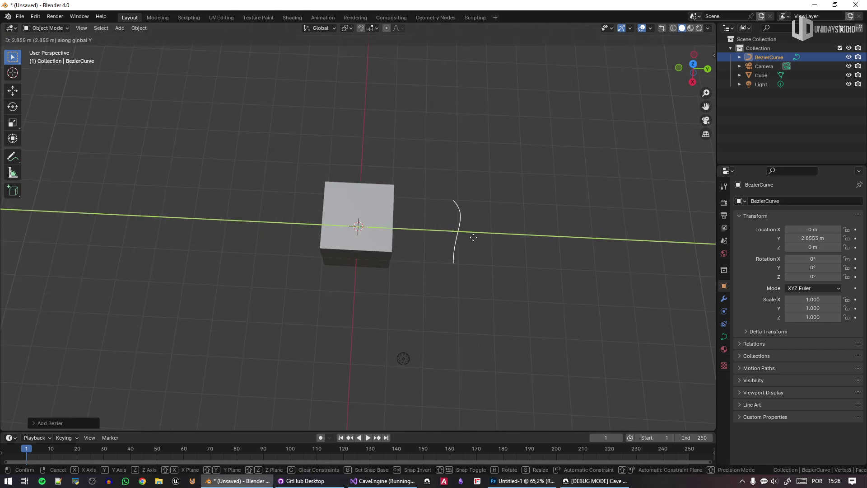
right_click(473, 237)
Move the Bezier curve about 2.48 m along Y, and scale its control points up about 4.9 times in Edit Mode.
click(10, 90)
drag(392, 229, 476, 235)
key(Tab)
middle_drag(476, 278, 460, 282)
key(s)
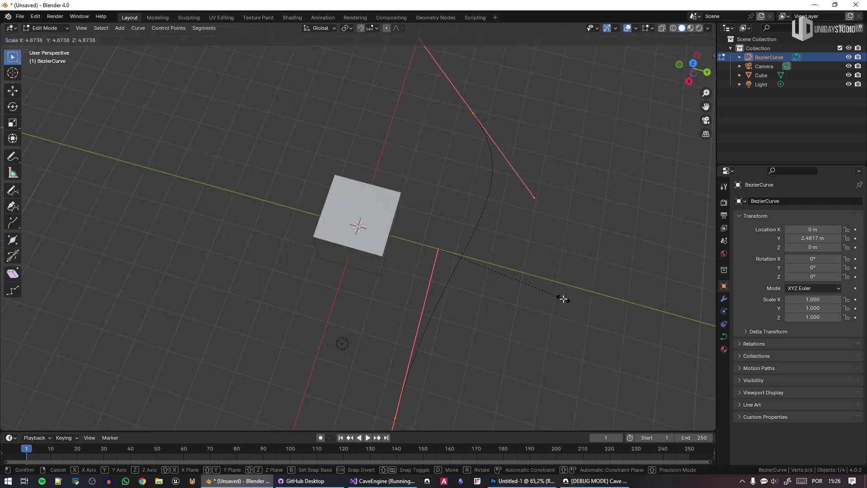
click(565, 296)
scroll(465, 327, down, 3)
In top view, extrude the curve's end point about 6.8 m along X and 8.6 m along negative Y, and rotate its handles.
click(373, 343)
scroll(471, 330, down, 4)
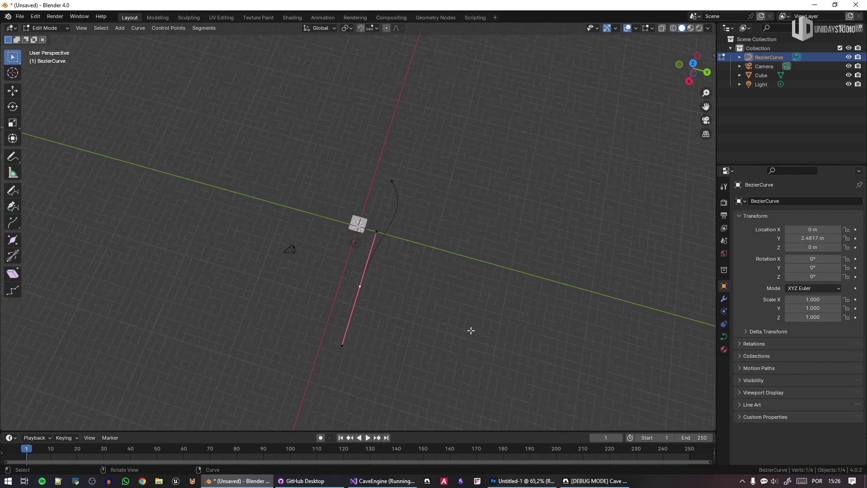
key(KP_7)
scroll(468, 242, up, 3)
key(e)
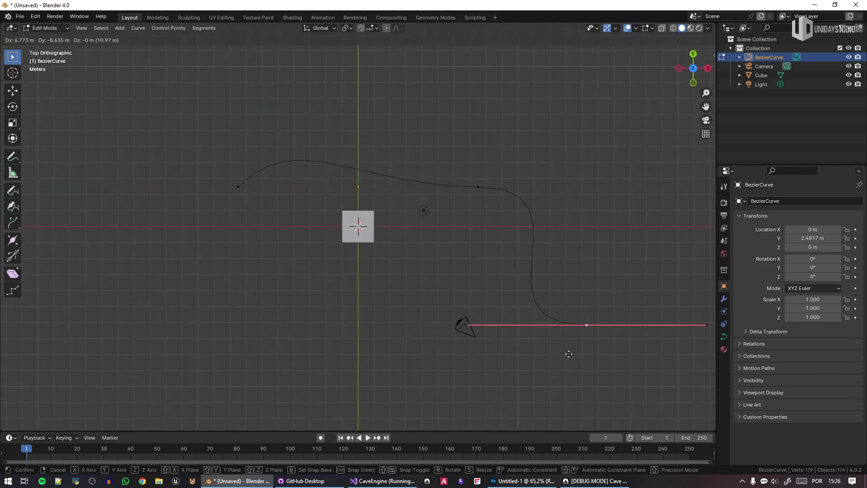
click(578, 379)
key(r)
click(458, 289)
Adjust the handles of the curve's middle control point so they run diagonally and smooth the bend.
click(478, 187)
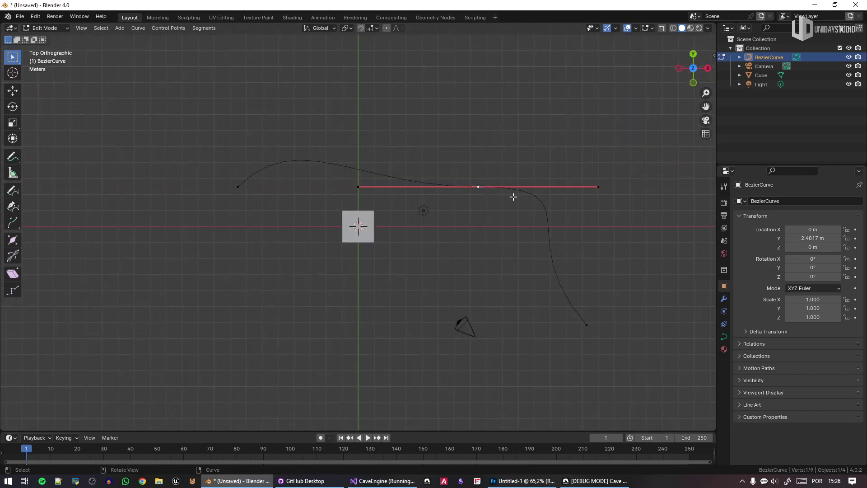
right_click(596, 186)
key(Escape)
key(g)
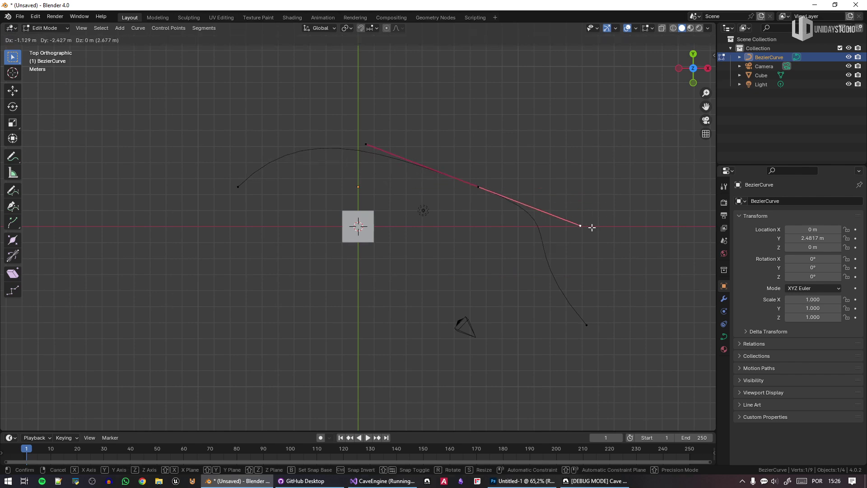
right_click(592, 227)
key(g)
click(461, 251)
key(g)
click(571, 209)
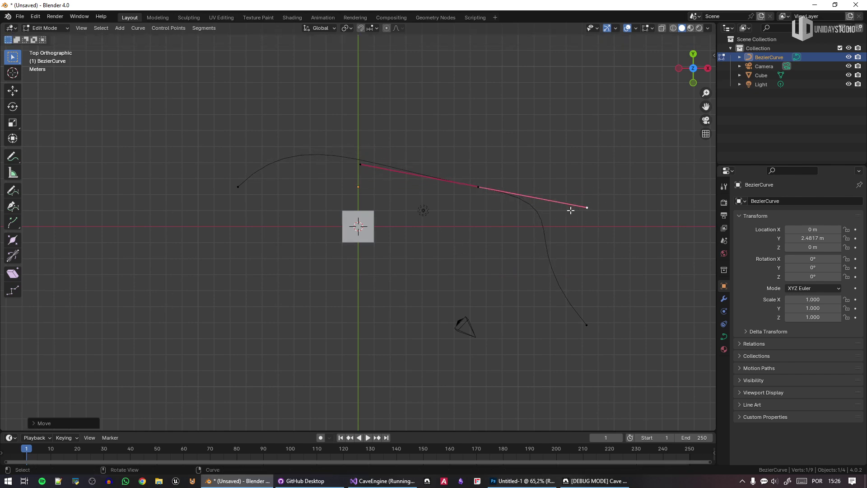
key(g)
click(505, 232)
scroll(604, 343, down, 1)
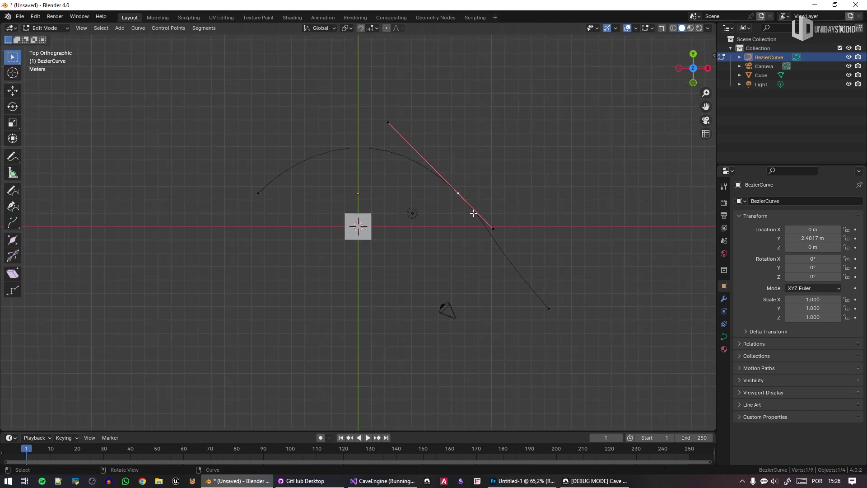
Extrude the middle control point up and away from the cube into a loop, and rotate the new point's handles.
key(e)
click(622, 121)
key(r)
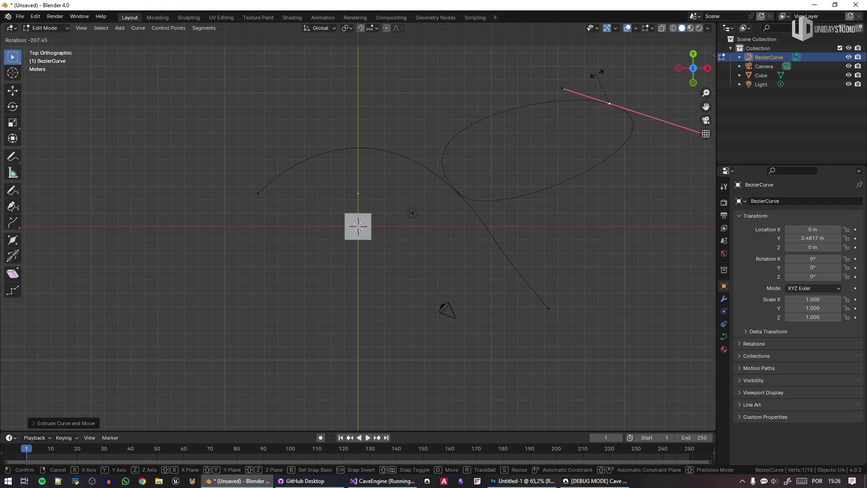
click(596, 73)
Separate the two overlapping control points at the loop's base, moving one toward the cube's Y axis and the other slightly outward.
key(e)
click(398, 141)
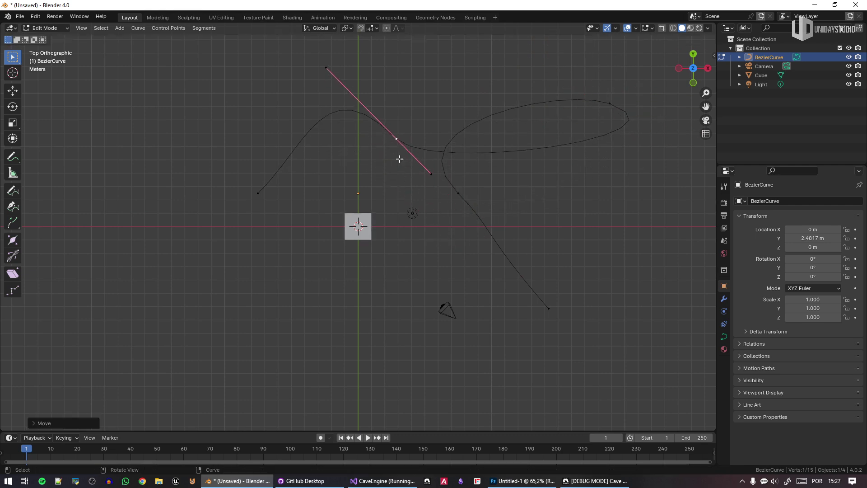
click(455, 192)
key(g)
click(510, 188)
key(g)
click(487, 211)
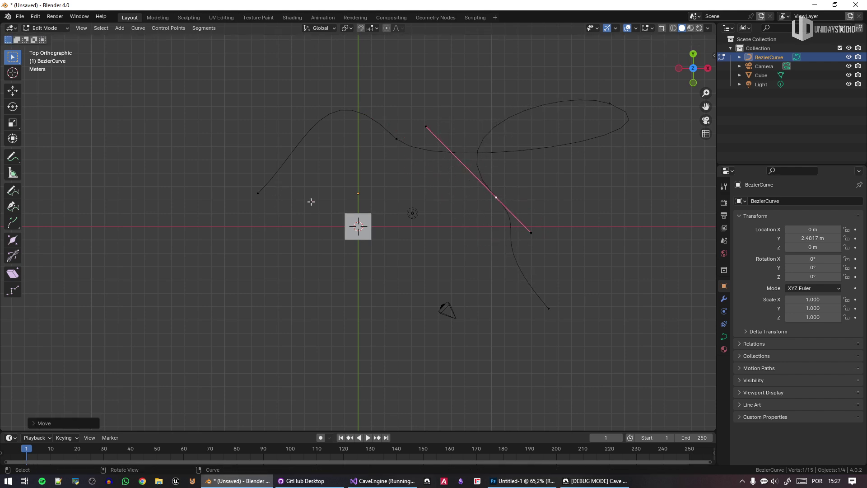
scroll(392, 140, up, 2)
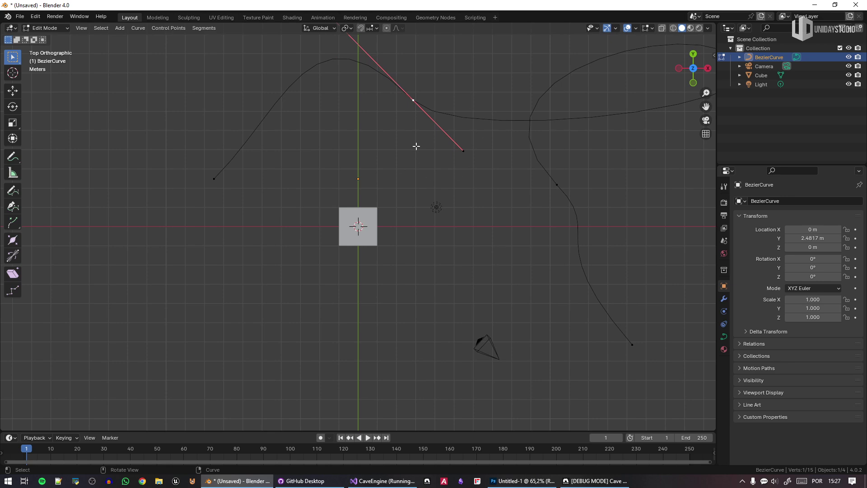
shift+middle_drag(445, 167, 419, 245)
Return to Object Mode and clear the Bezier curve's location so it sits at the world origin.
key(Tab)
click(337, 319)
scroll(342, 257, down, 2)
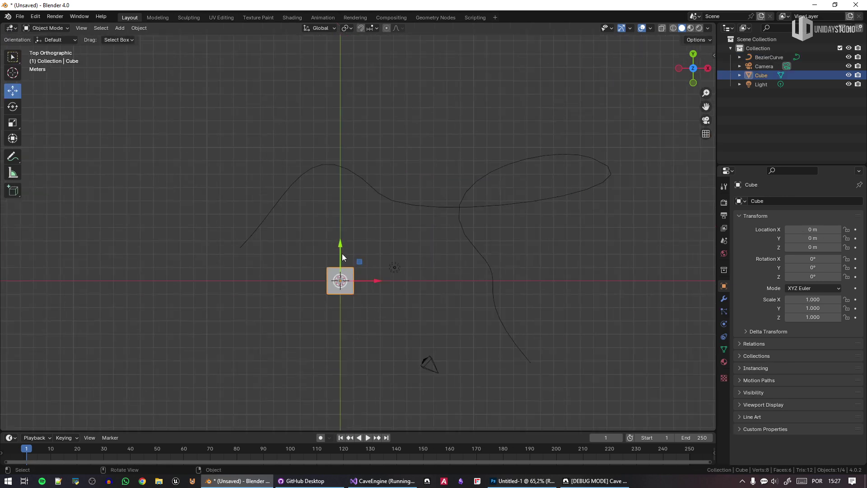
click(446, 206)
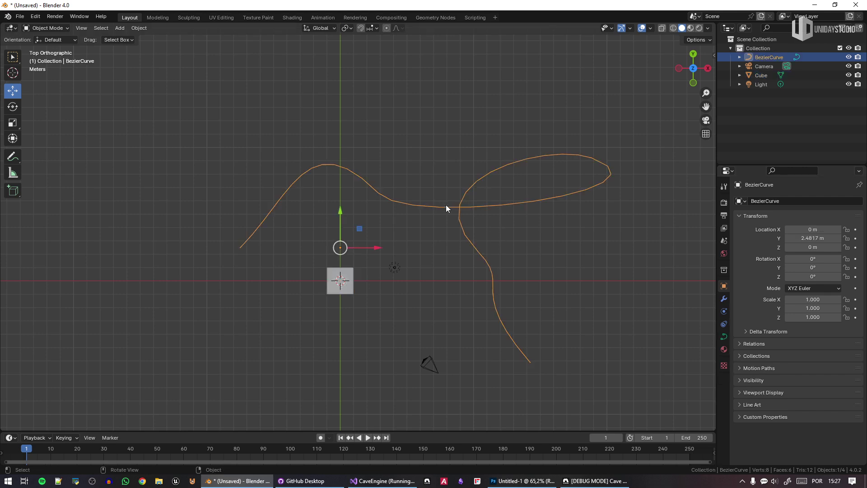
key(alt+g)
Add an Array modifier to the cube.
click(347, 300)
scroll(346, 297, up, 4)
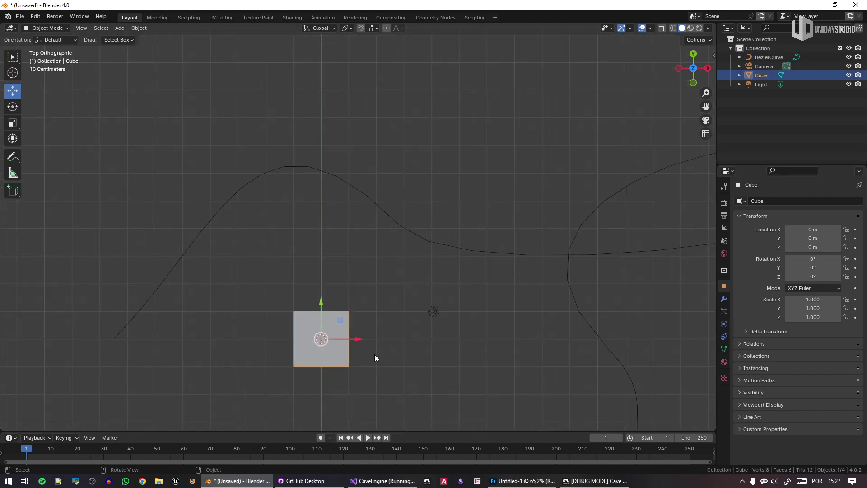
click(723, 299)
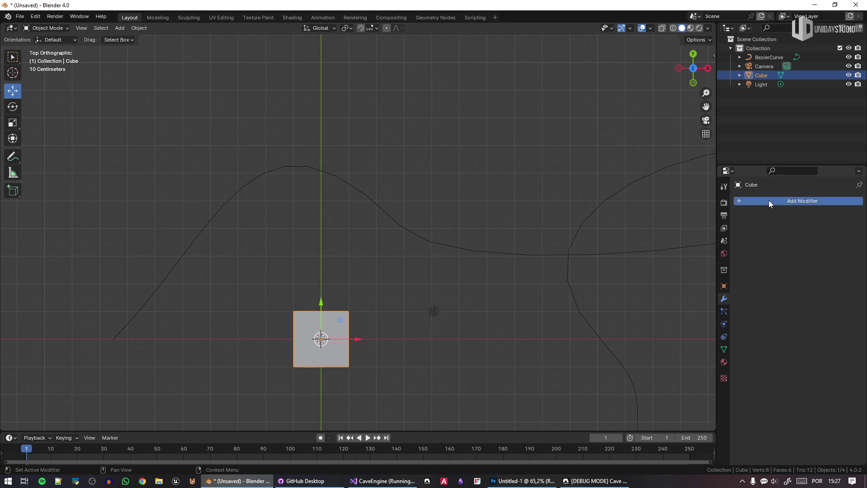
click(769, 200)
click(732, 214)
click(763, 215)
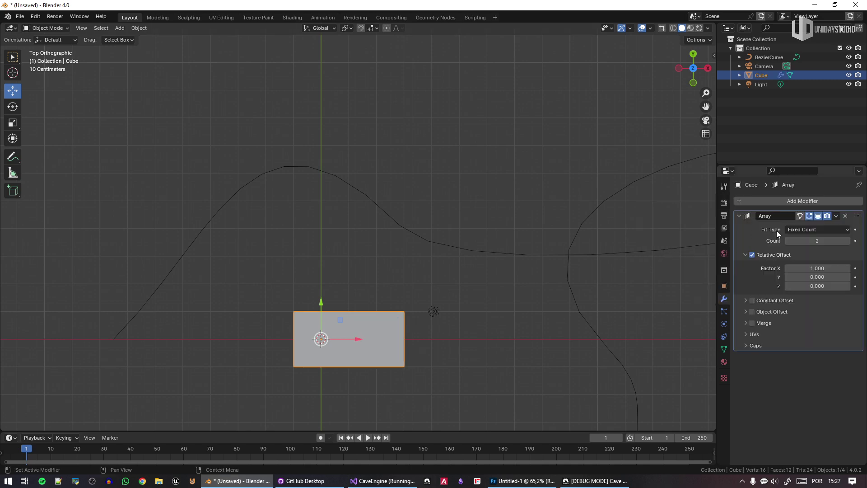
Add a Curve modifier to the cube with BezierCurve as its curve object.
click(776, 201)
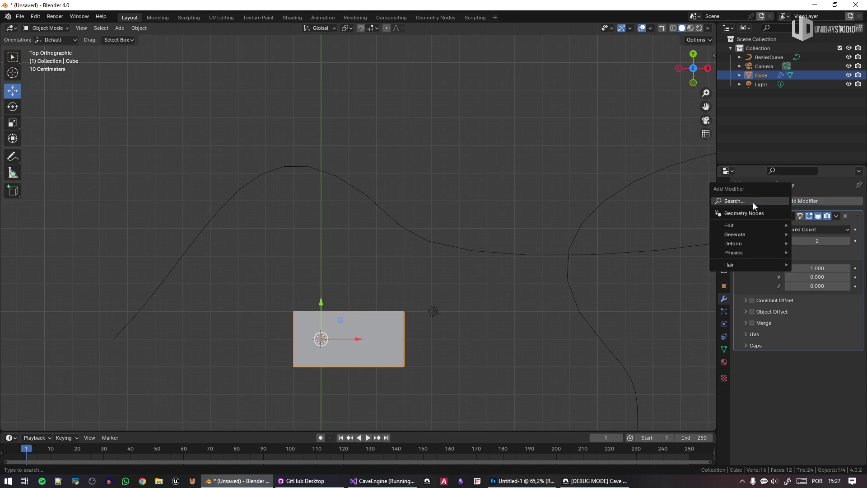
click(752, 203)
text(c)
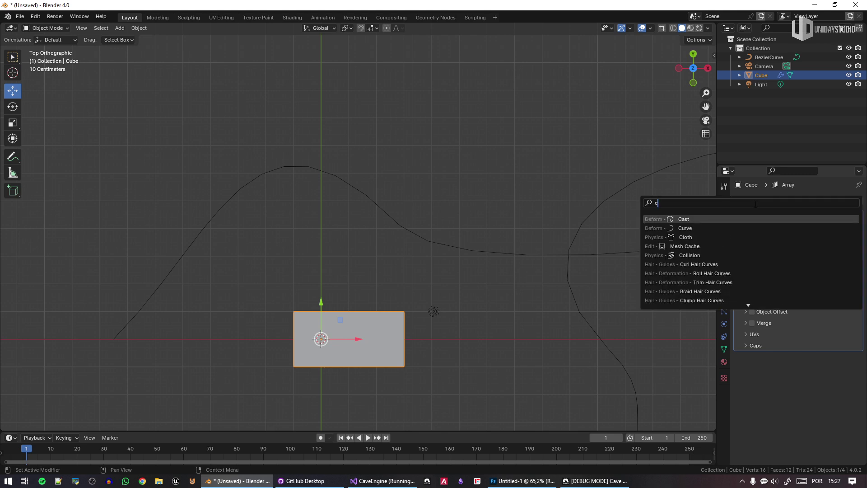
click(694, 228)
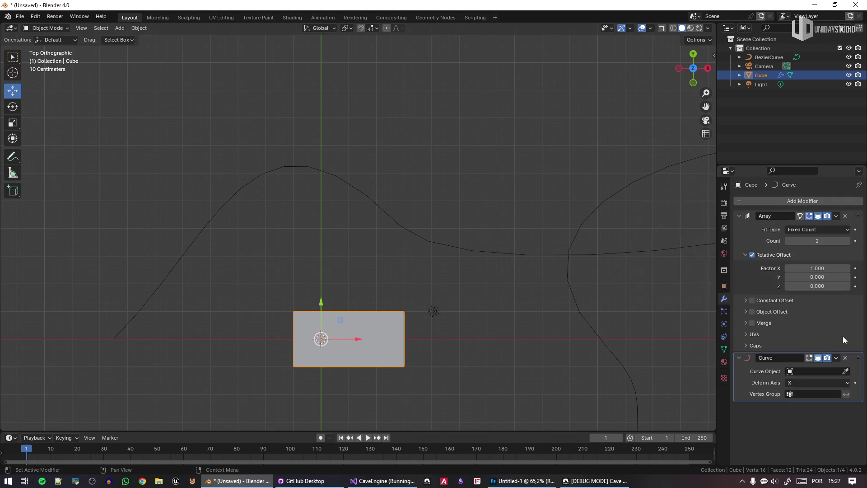
click(550, 256)
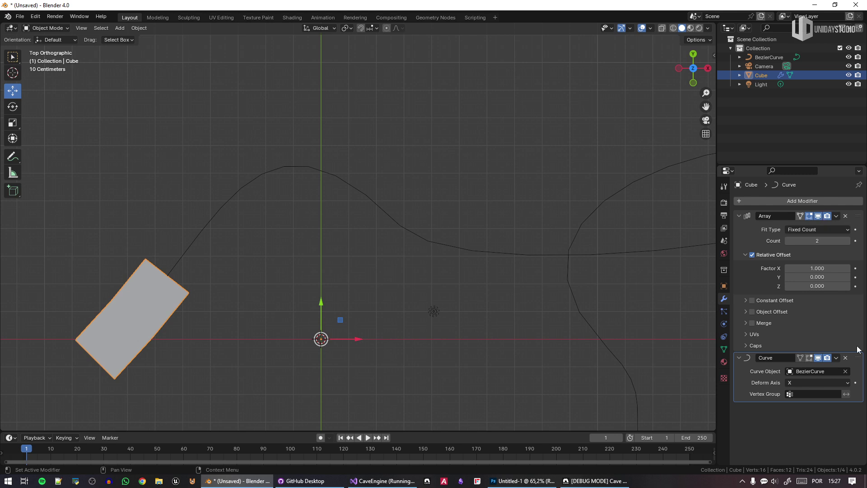
Try the Curve modifier above the Array modifier, and restore the Array to first place in the stack.
drag(858, 358, 846, 230)
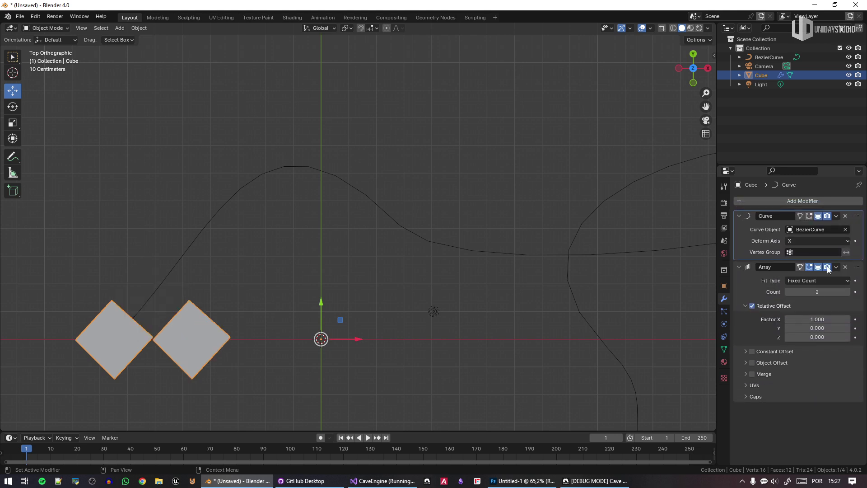
drag(858, 270, 857, 216)
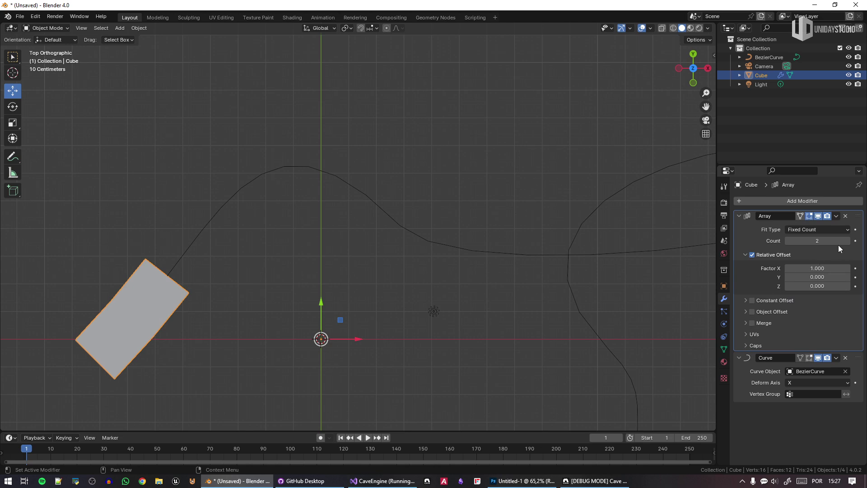
Set the Array modifier's fit type to Fit Curve with BezierCurve as the curve.
click(836, 231)
click(817, 256)
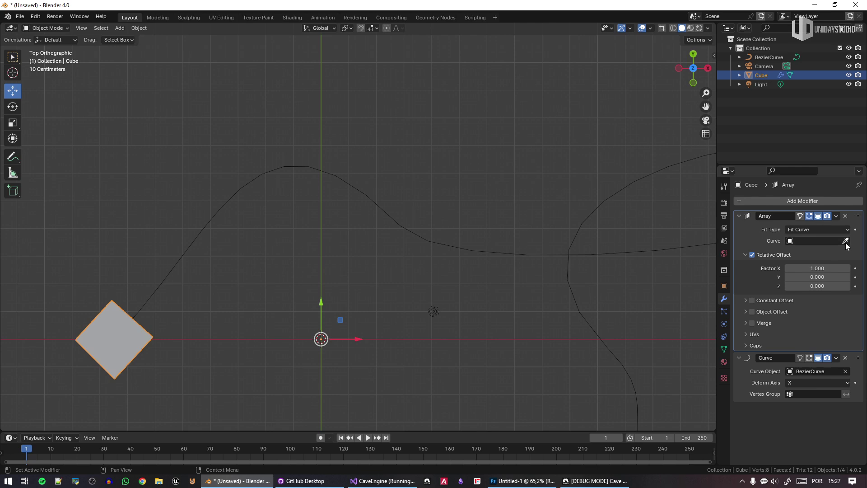
click(845, 241)
click(489, 249)
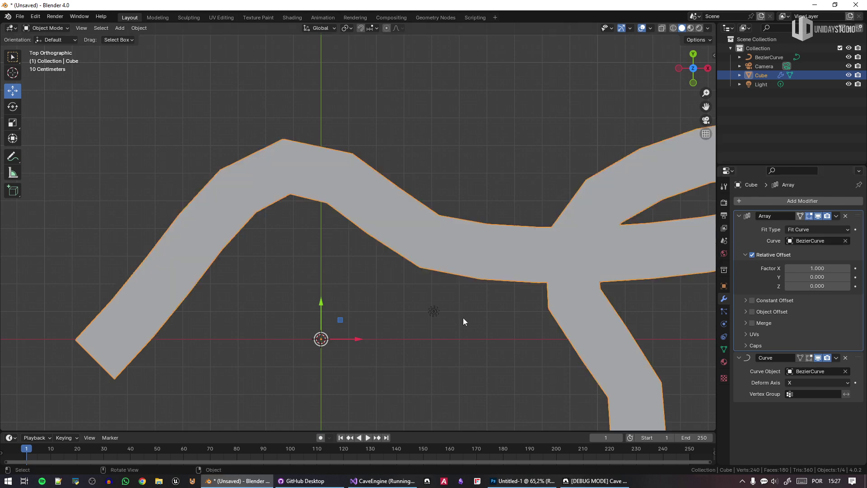
In Edit Mode, scale the cube down along Z into a flat slab.
scroll(462, 318, down, 3)
middle_drag(481, 355, 394, 293)
scroll(394, 293, up, 2)
key(Tab)
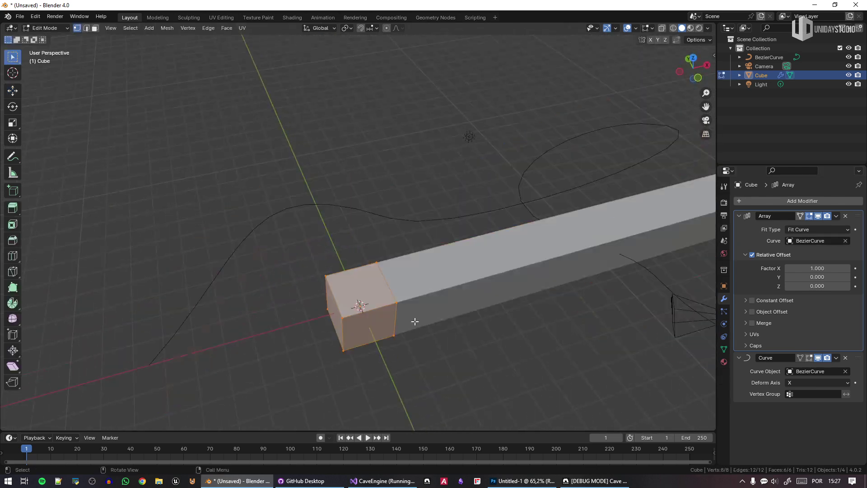
middle_drag(414, 321, 507, 274)
key(s)
key(z)
click(478, 280)
key(s)
key(z)
click(522, 286)
scroll(506, 274, up, 4)
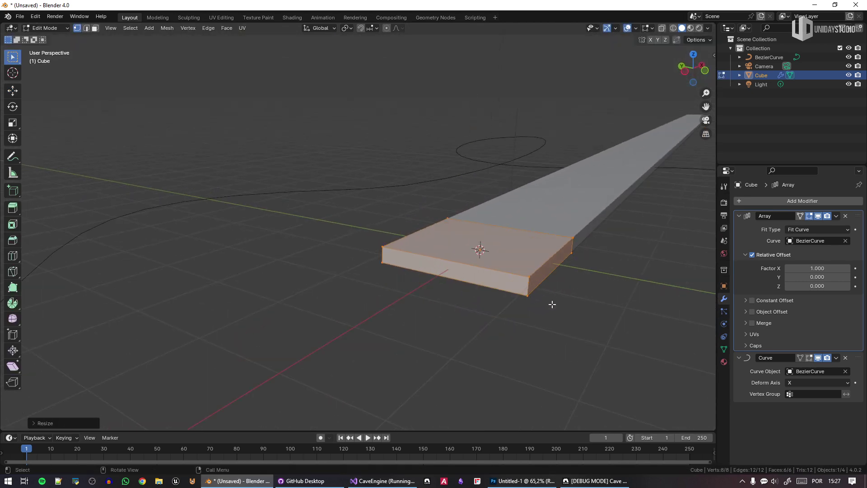
Add two lengthwise loop cuts across the slab and scale them apart along Y toward its outer edges.
key(ctrl+r)
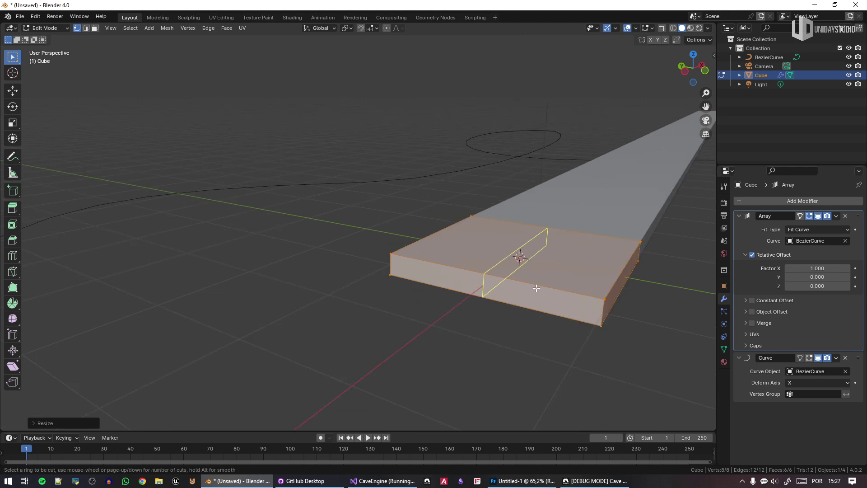
scroll(536, 288, up, 1)
click(536, 287)
right_click(562, 274)
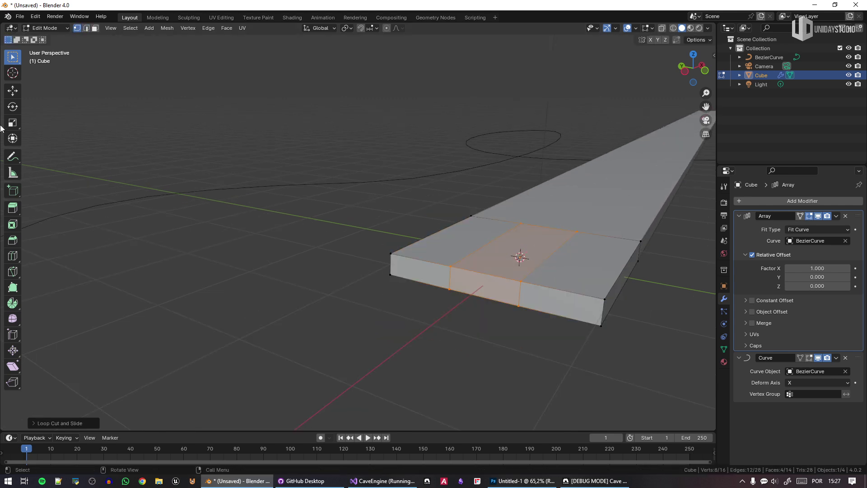
click(12, 92)
key(s)
key(y)
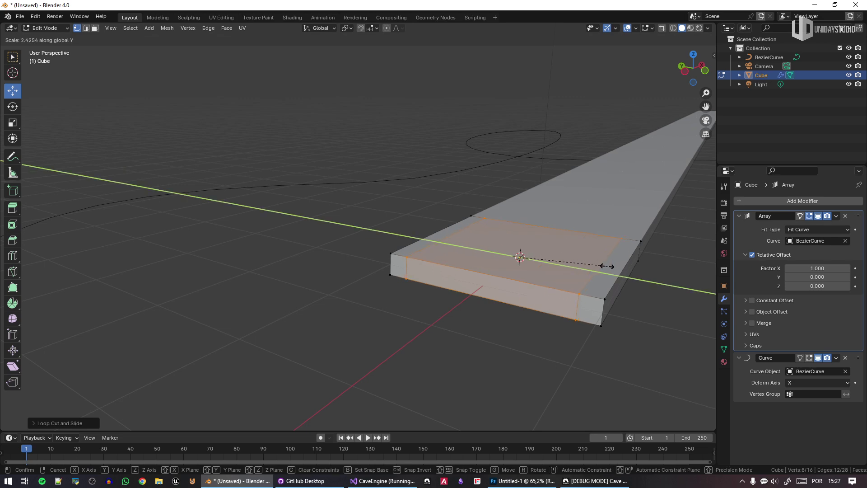
click(612, 271)
Select the whole slab and scale it thinner along Z.
key(a)
key(s)
key(z)
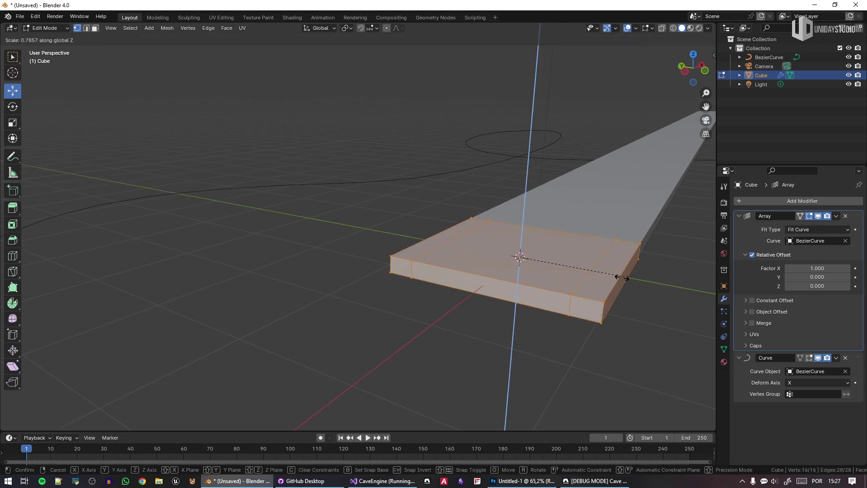
click(565, 276)
Extrude the two narrow outer top faces of the slab upward to form raised borders.
key(2)
click(601, 279)
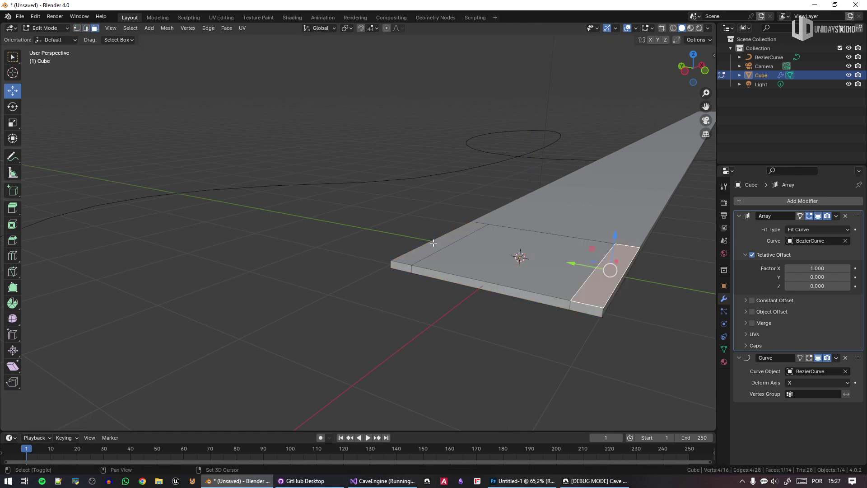
shift+click(431, 241)
key(e)
click(600, 283)
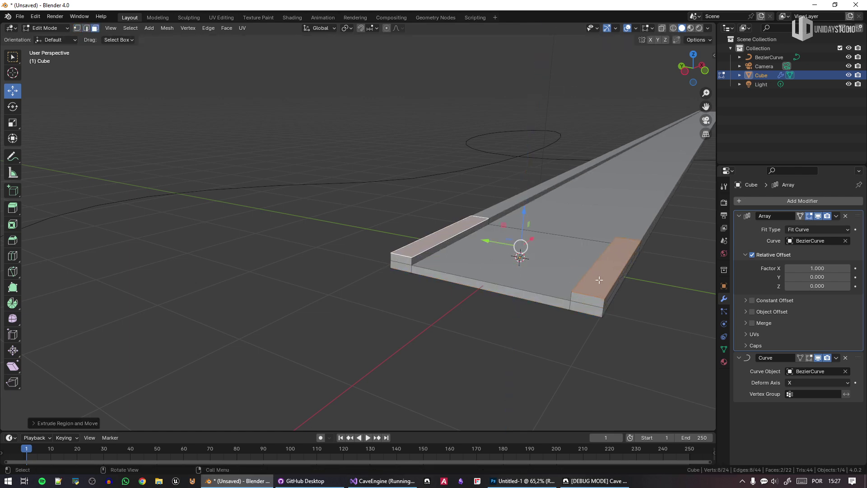
Add crosswise loop cuts along the slab's length in Edit Mode so the arrayed road bends more smoothly around the curve.
key(Tab)
scroll(492, 270, down, 4)
middle_drag(492, 270, 400, 295)
scroll(400, 295, down, 3)
key(Tab)
scroll(399, 322, up, 3)
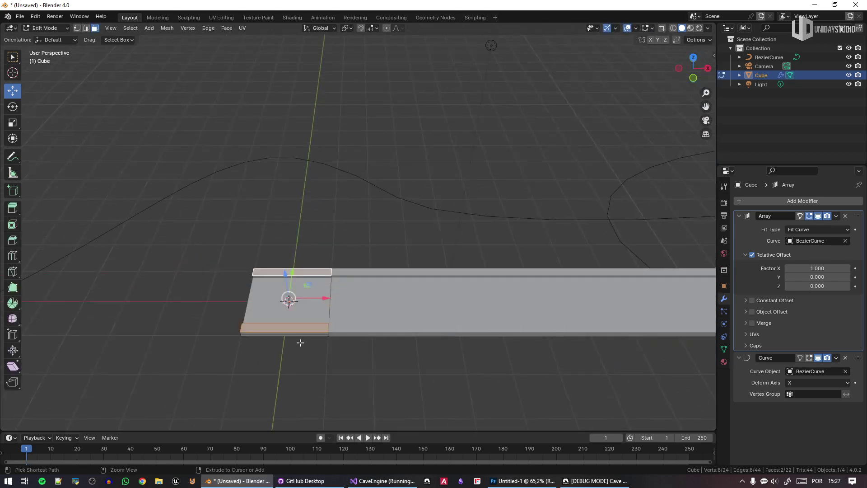
key(ctrl+r)
scroll(297, 342, up, 1)
click(289, 299)
right_click(309, 234)
key(Tab)
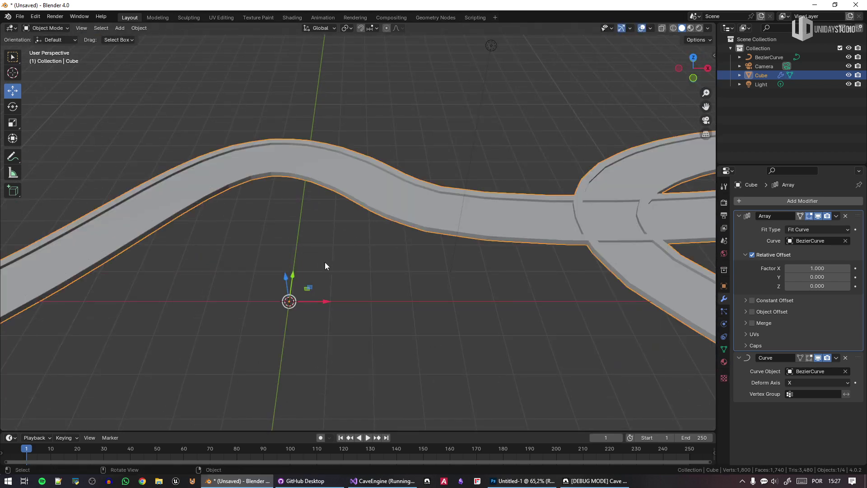
middle_drag(324, 262, 489, 257)
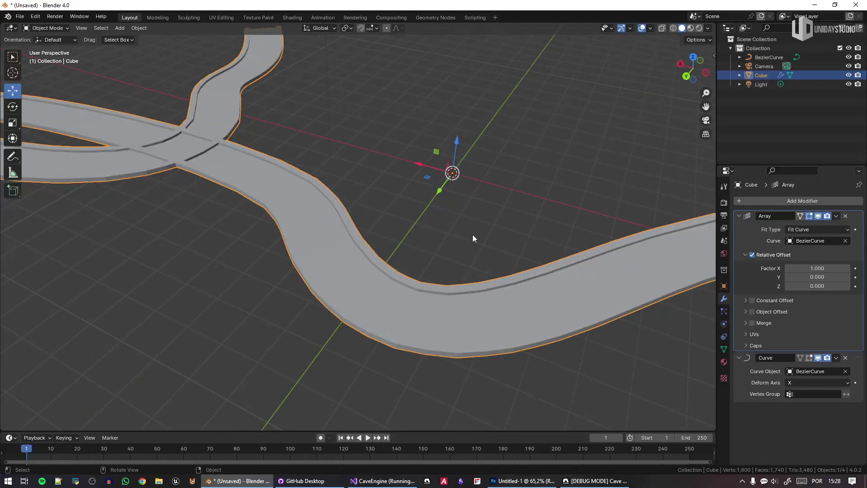
Select the Bezier curve and raise the control point near the road's far end along Z in Edit Mode.
scroll(492, 232, down, 4)
click(344, 243)
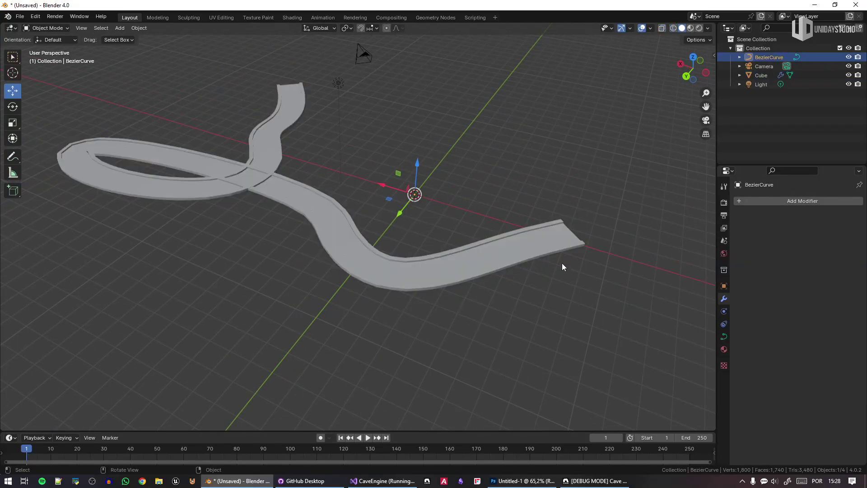
scroll(562, 263, up, 2)
middle_drag(501, 318, 494, 298)
key(Tab)
click(263, 162)
key(g)
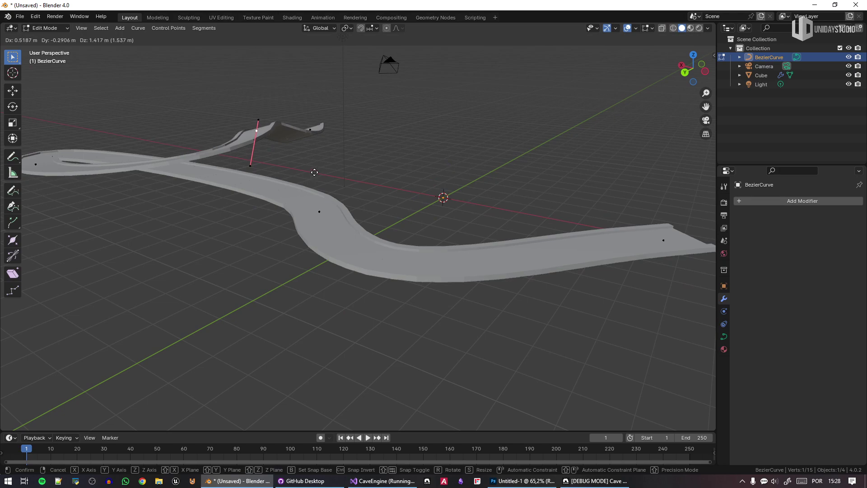
key(z)
click(320, 174)
Rotate the raised control point's handles so the road slopes gradually over its lower section.
shift+middle_drag(320, 174, 478, 215)
key(r)
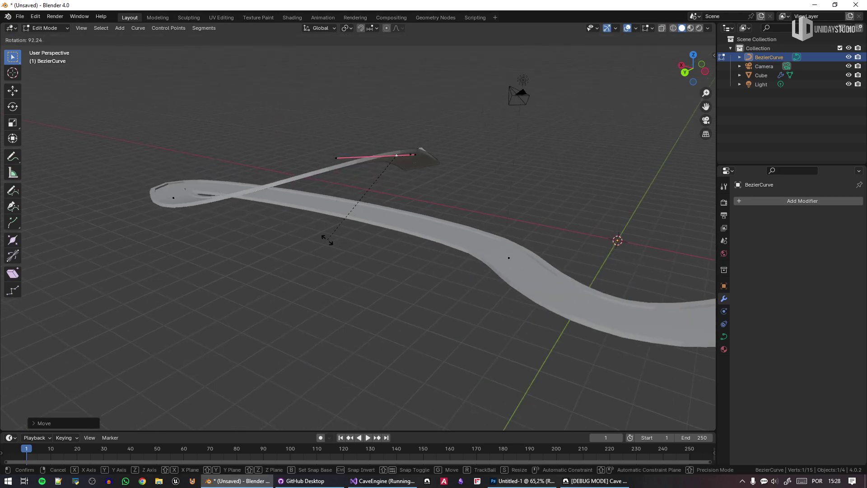
click(329, 240)
middle_drag(328, 239, 455, 260)
scroll(545, 267, down, 2)
key(r)
middle_drag(545, 266, 489, 306)
click(563, 243)
Scale the handles of the control point at the loop's outer end and rotate them about Z to round the loop.
key(s)
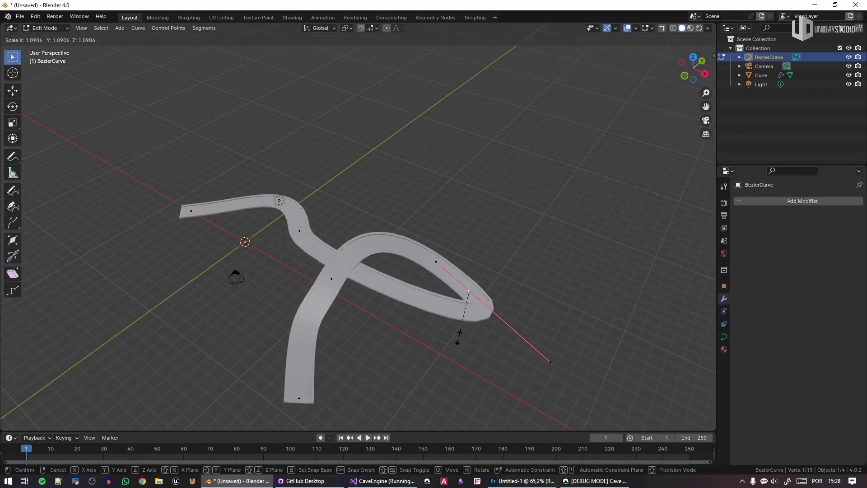
click(505, 337)
key(r)
key(z)
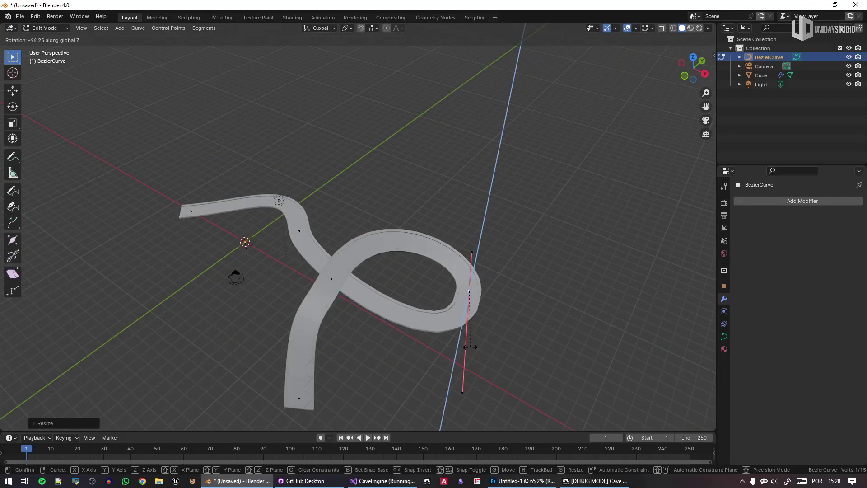
click(519, 351)
key(Tab)
Select the road mesh and examine its Array and Curve modifiers along with the raised crossing.
click(350, 266)
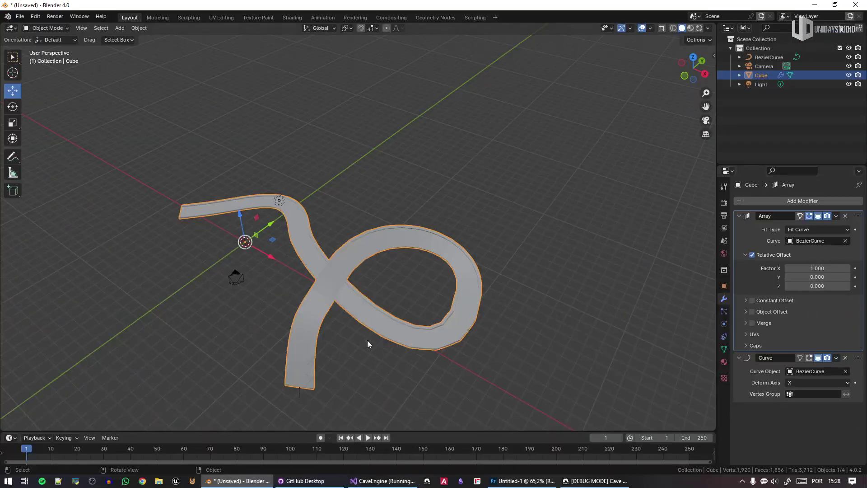
middle_drag(367, 340, 551, 316)
scroll(551, 315, up, 2)
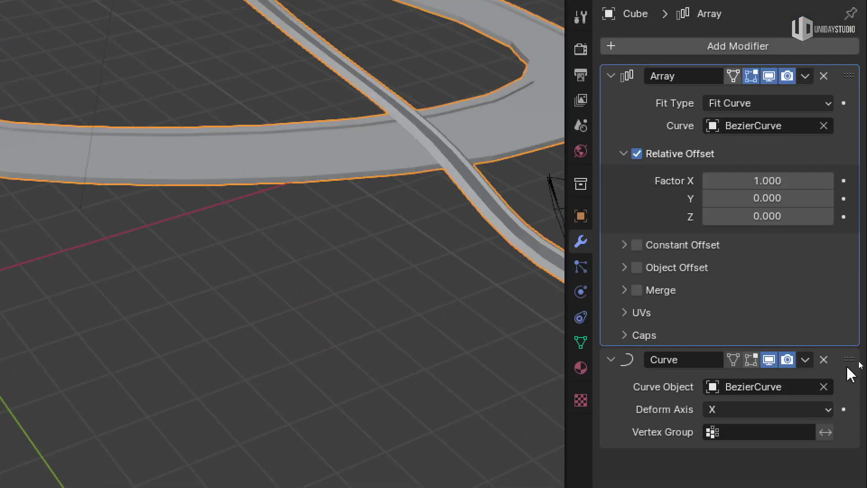
click(851, 374)
click(857, 78)
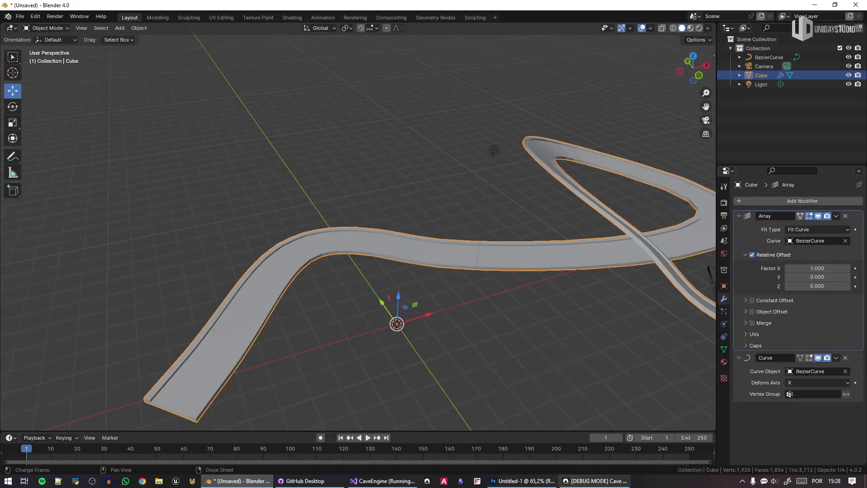
Switch to Cave Engine and view the path's branching edges from above.
click(594, 480)
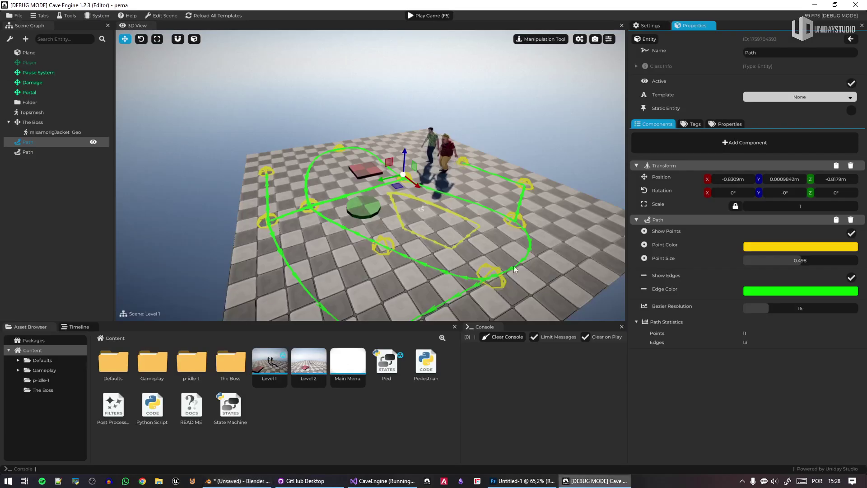
right_drag(370, 175, 500, 249)
key(s)
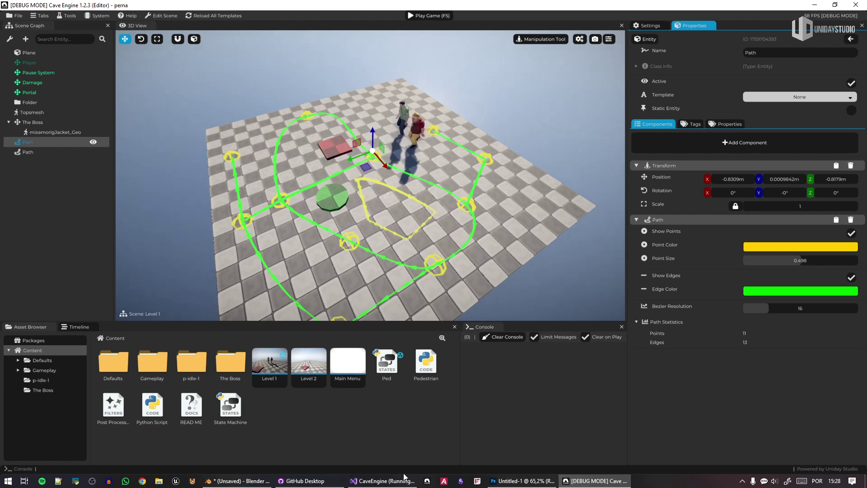
Switch to Blender, add a Path curve and show it in Edit Mode from the orthographic top view.
click(232, 481)
key(shift+a)
mouse_move(533, 296)
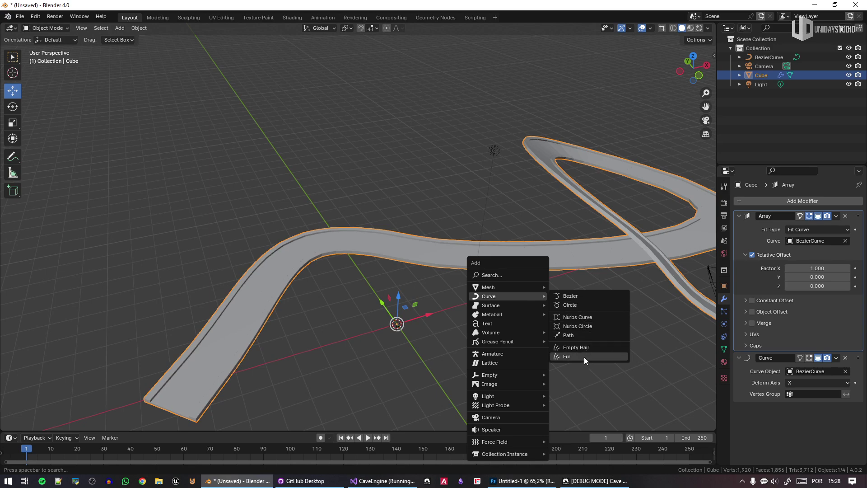
click(570, 337)
key(Tab)
middle_drag(503, 310, 566, 338)
key(KP_5)
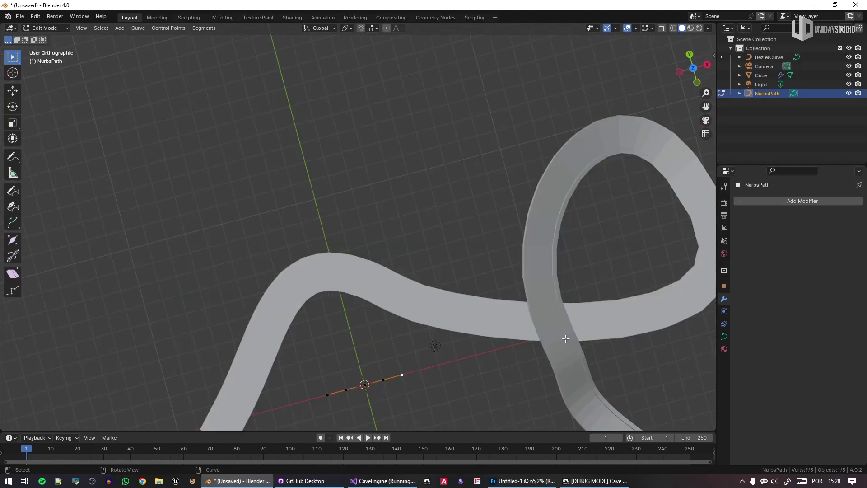
key(KP_7)
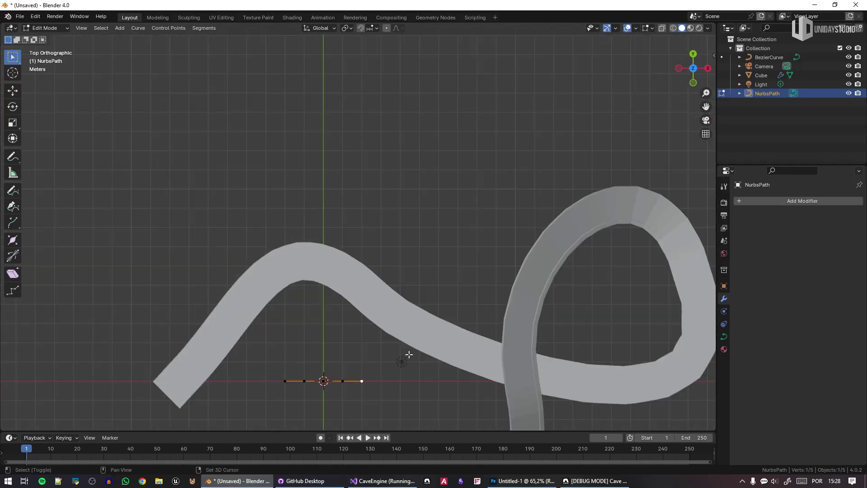
Move the new path's end point away from the X axis and extrude another segment from it.
shift+middle_drag(408, 354, 457, 221)
scroll(460, 224, up, 1)
key(g)
click(465, 304)
scroll(458, 275, up, 3)
key(e)
click(376, 347)
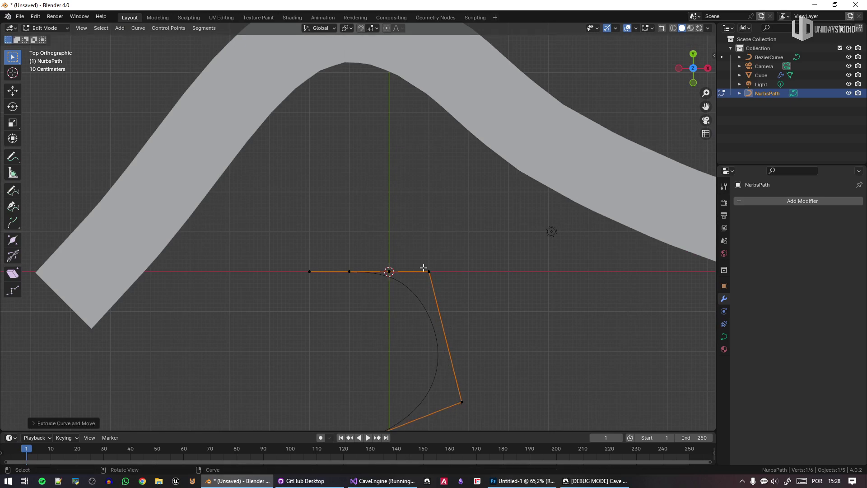
Extrude the path's second point and open end together, bringing the new points closer by scaling and repositioning them.
scroll(375, 307, down, 2)
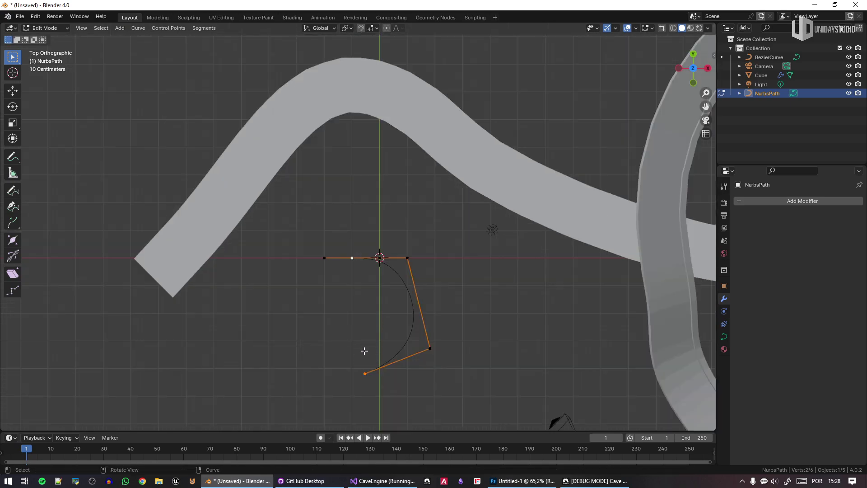
key(b)
key(Escape)
key(e)
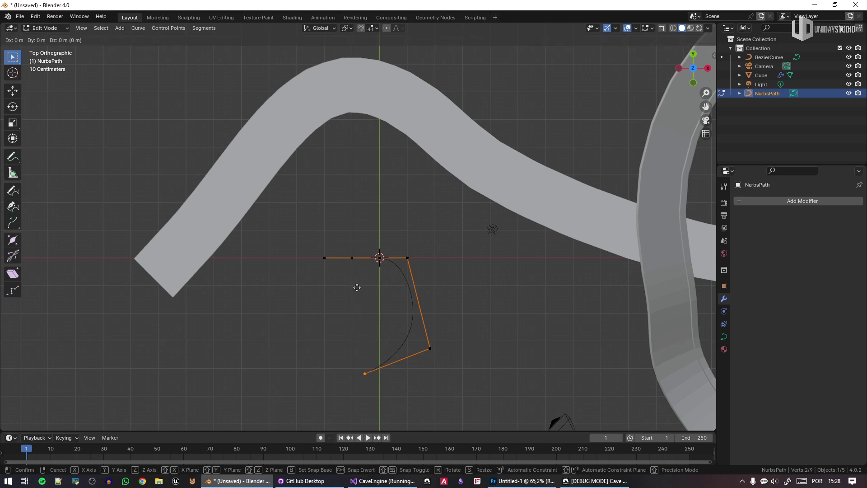
click(292, 344)
key(s)
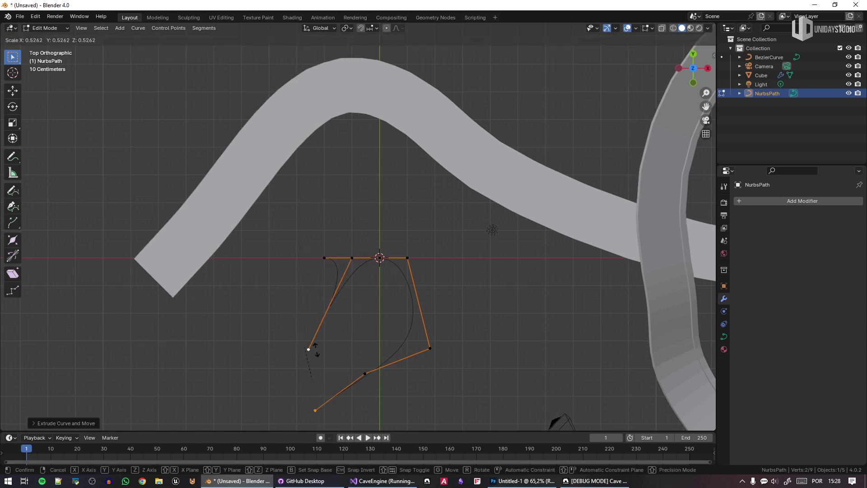
click(334, 359)
key(g)
click(373, 306)
Extend the branch at the path's second point with two more extruded segments, and return to Object Mode.
click(352, 257)
scroll(368, 296, up, 3)
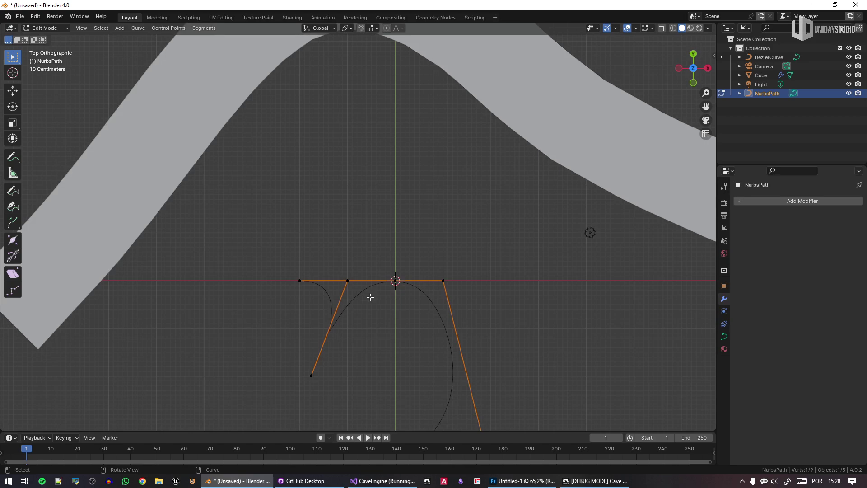
key(Tab)
middle_drag(391, 310, 441, 251)
key(Tab)
key(e)
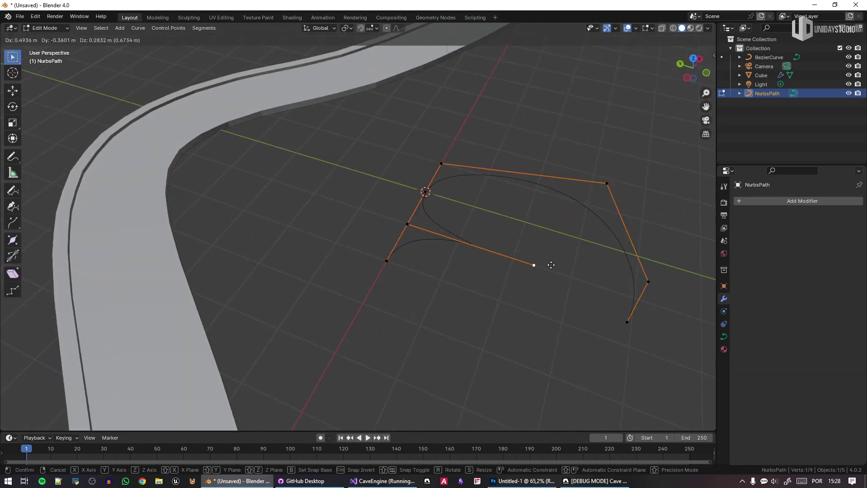
click(532, 265)
key(e)
click(551, 340)
key(e)
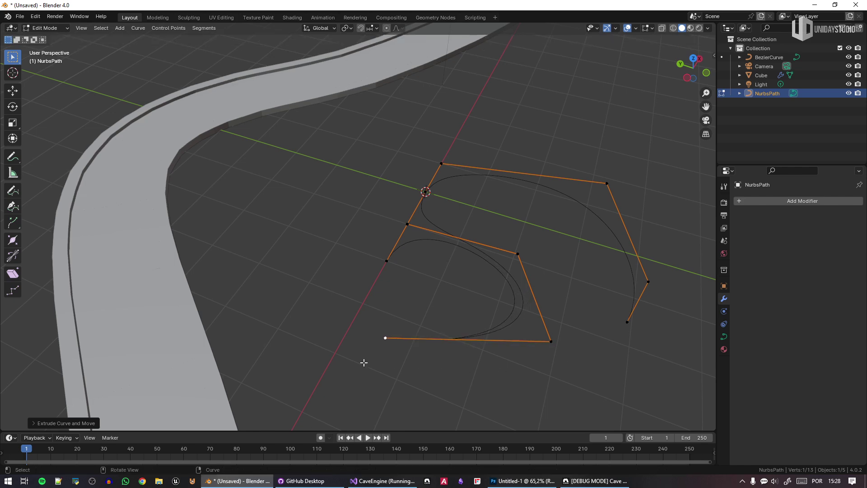
key(Escape)
key(Tab)
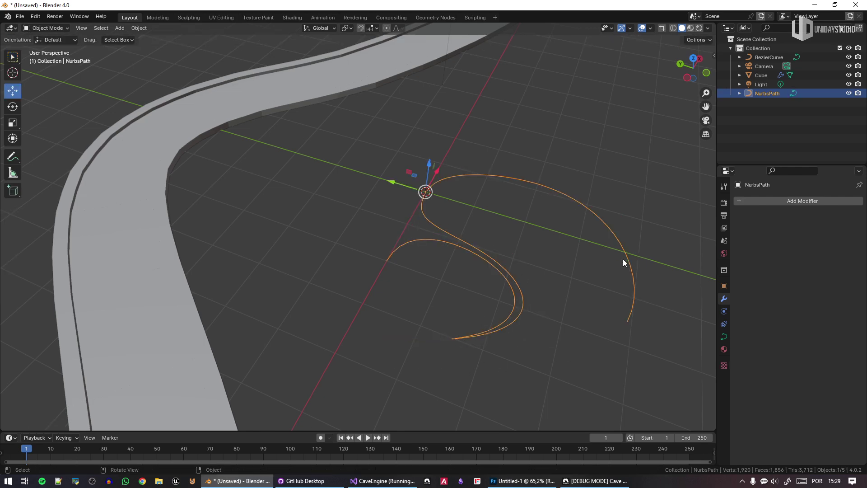
Select the road mesh and compare its single continuous curve with the branched test path.
scroll(622, 258, down, 5)
middle_drag(622, 258, 471, 215)
scroll(486, 322, down, 4)
click(432, 196)
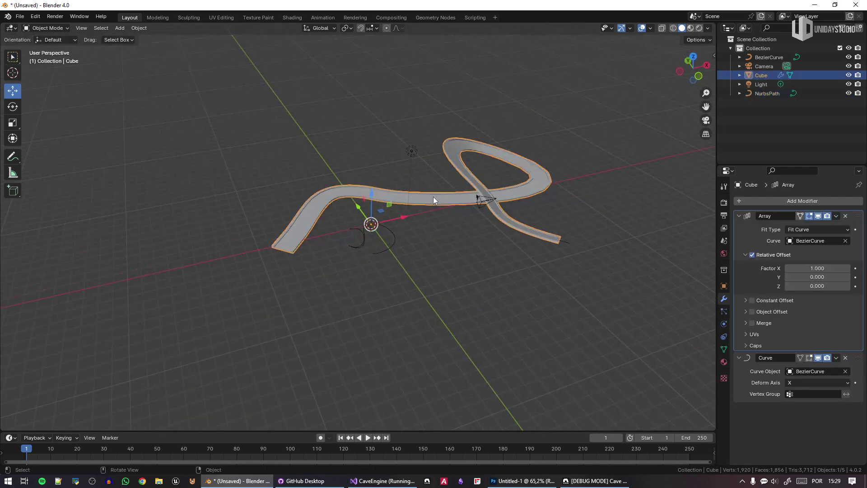
scroll(457, 193, up, 3)
shift+middle_drag(551, 199, 459, 254)
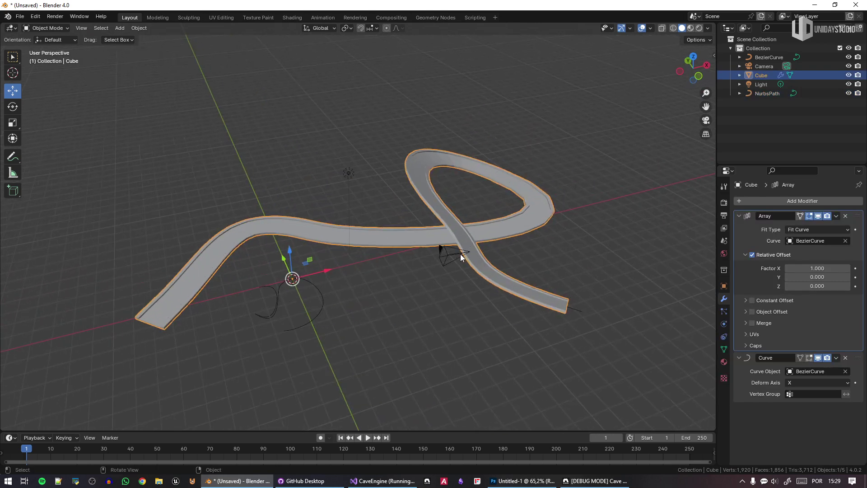
middle_drag(532, 291, 483, 273)
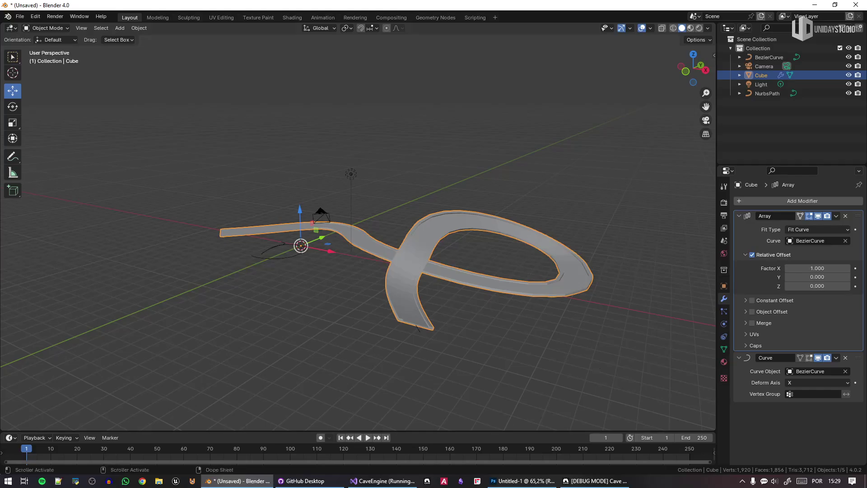
Switch to Cave Engine and inspect the path's junction points up close.
click(610, 481)
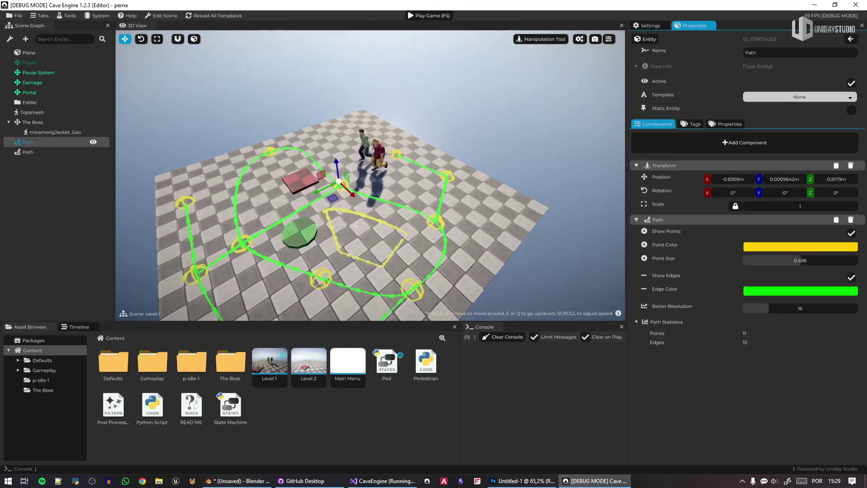
key(w)
right_drag(605, 234, 539, 217)
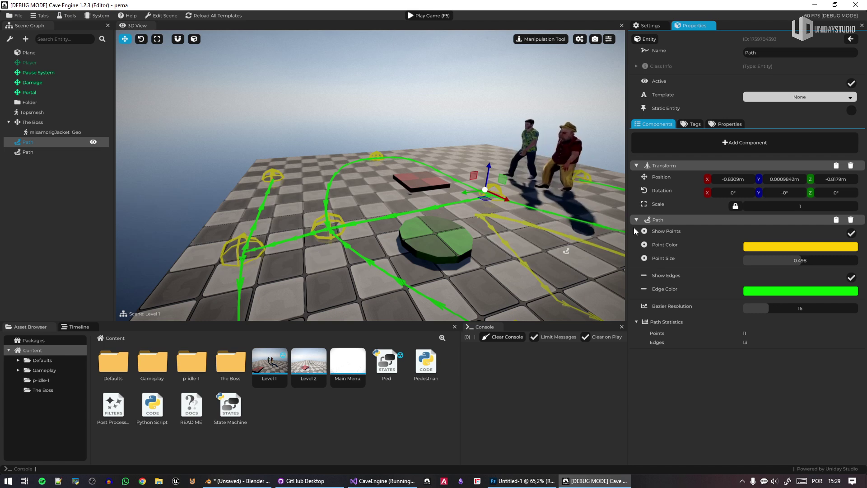
Switch to Blender and view the whole curve-deformed road beside the branched path.
click(237, 480)
scroll(397, 325, down, 4)
middle_drag(434, 316, 553, 303)
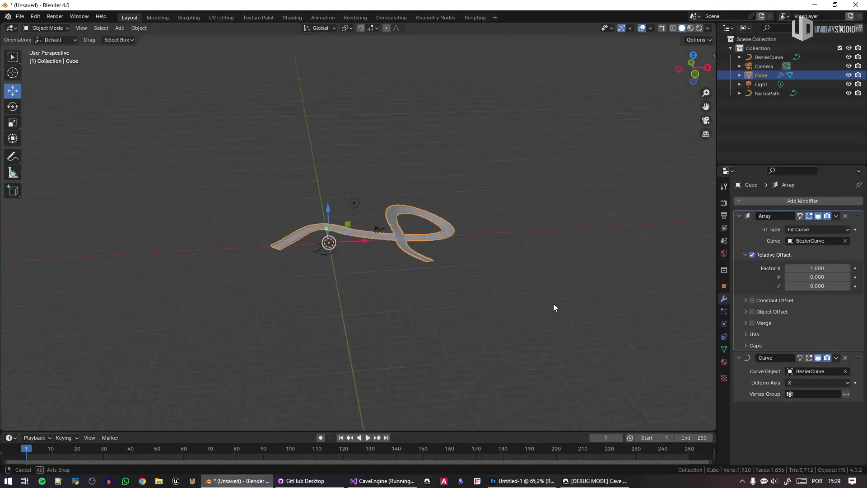
scroll(473, 248, up, 4)
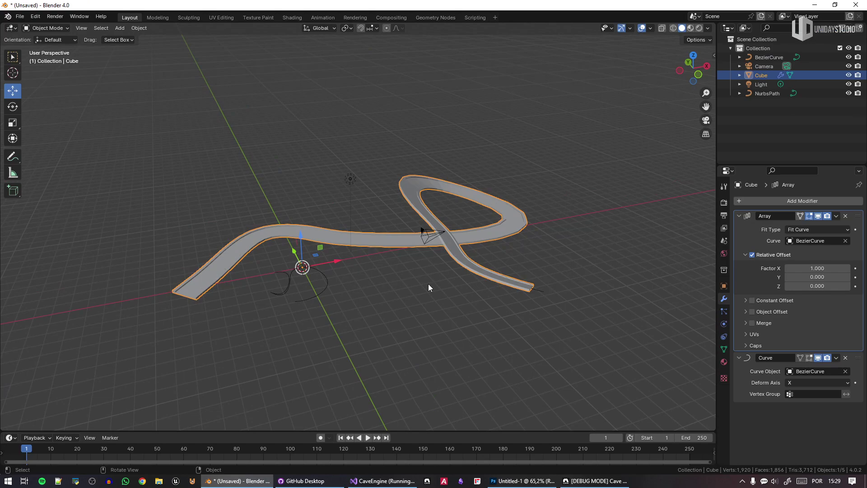
Switch to Cave Engine and view the whole path network around the characters.
click(595, 480)
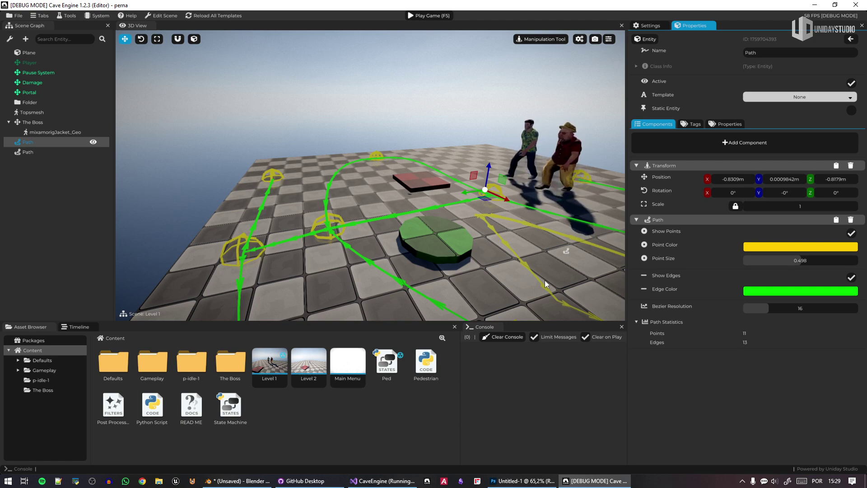
right_drag(545, 283, 478, 207)
key(s)
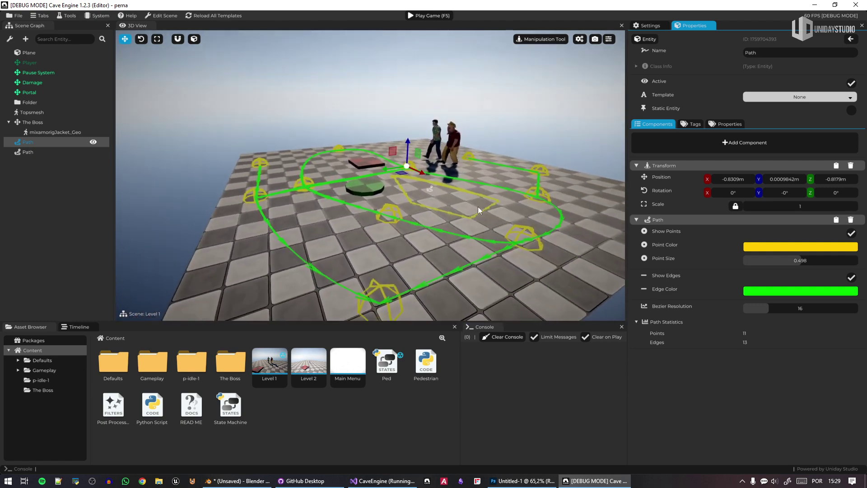
Select the red-shirted character and examine the Ped state machine's root graph and its Fight state.
click(450, 139)
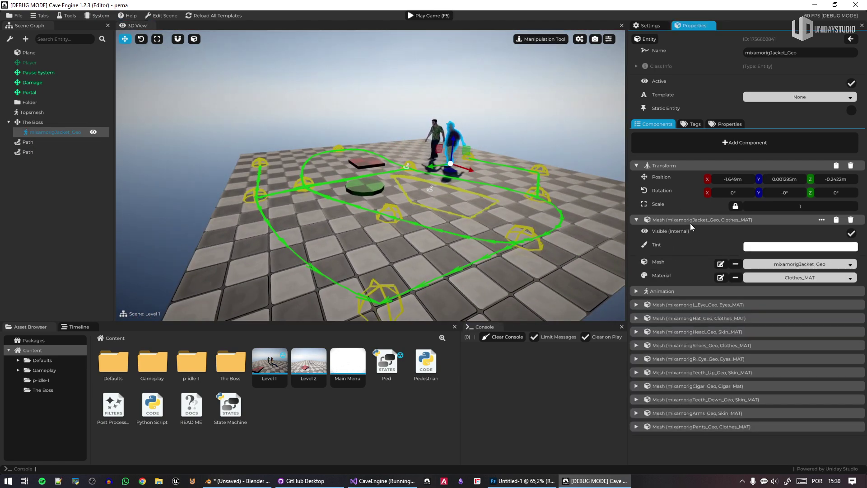
click(391, 378)
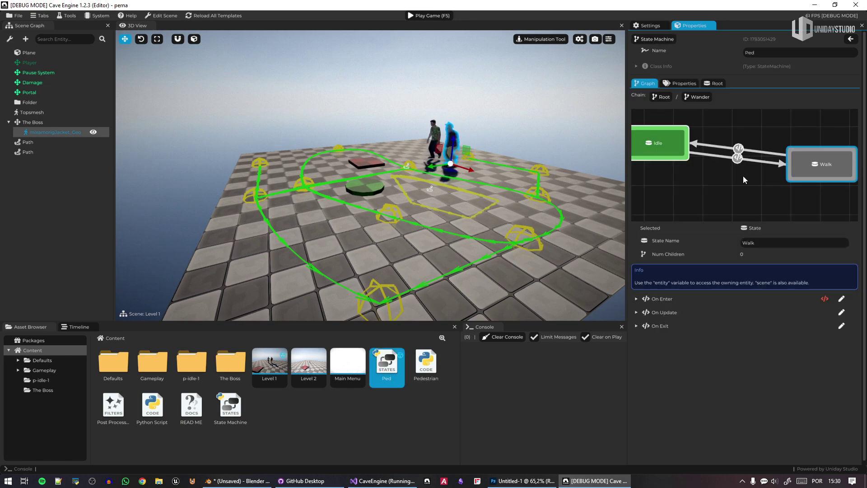
click(661, 93)
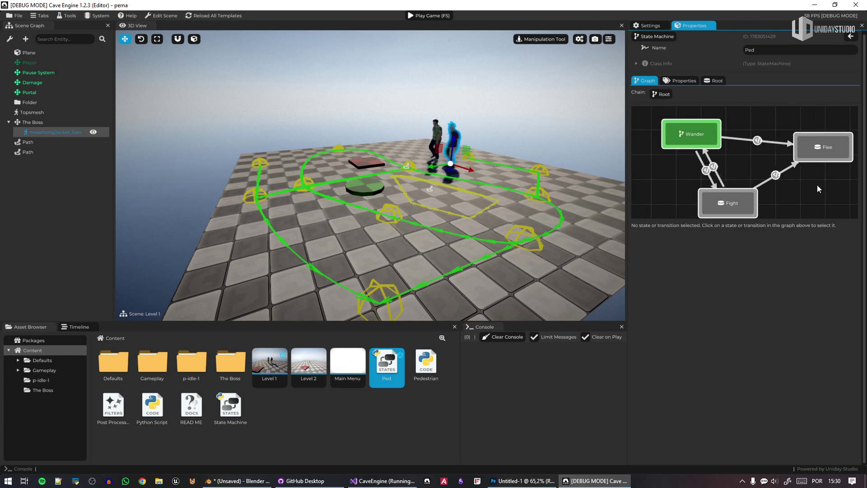
middle_drag(817, 185, 811, 179)
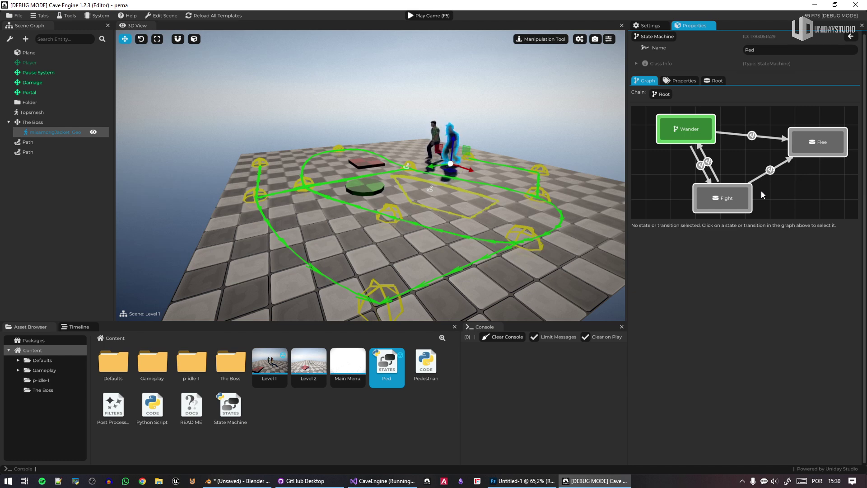
drag(723, 196, 716, 193)
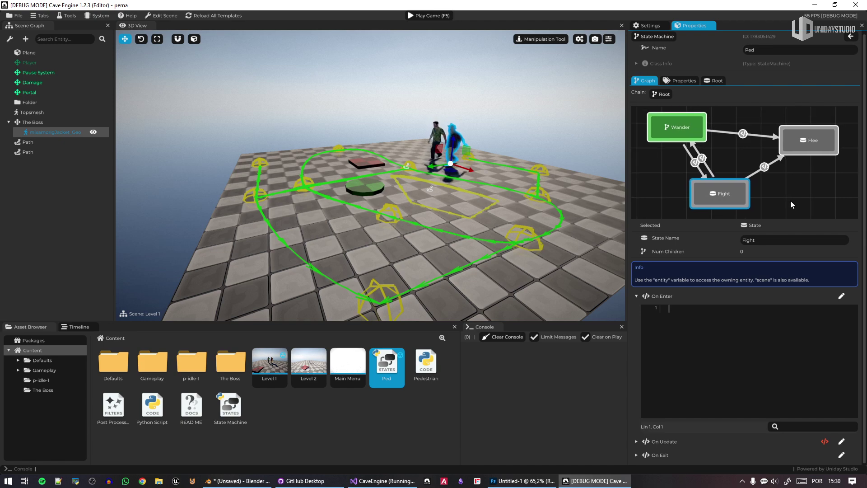
Show the Level 1 scene's properties and save the project.
middle_drag(501, 196, 506, 125)
click(509, 135)
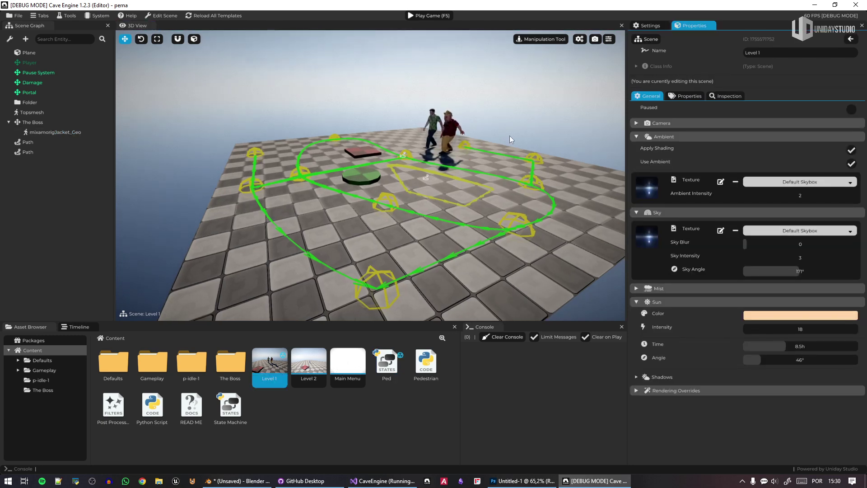
key(ctrl+s)
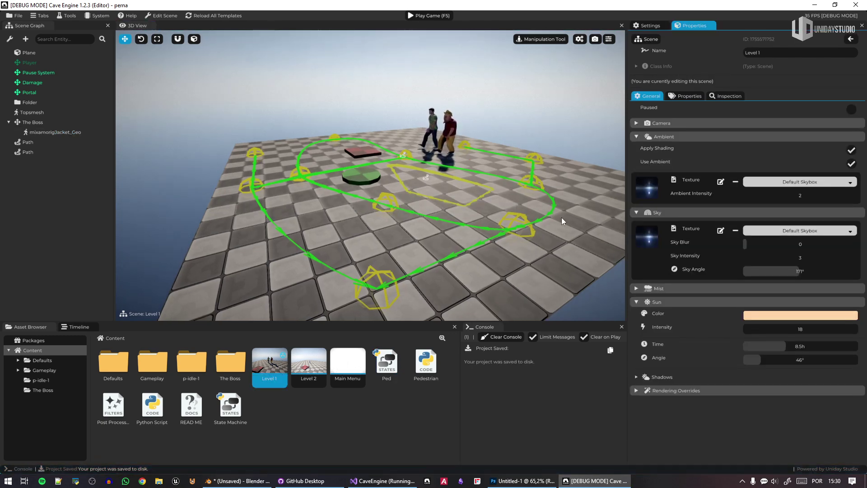